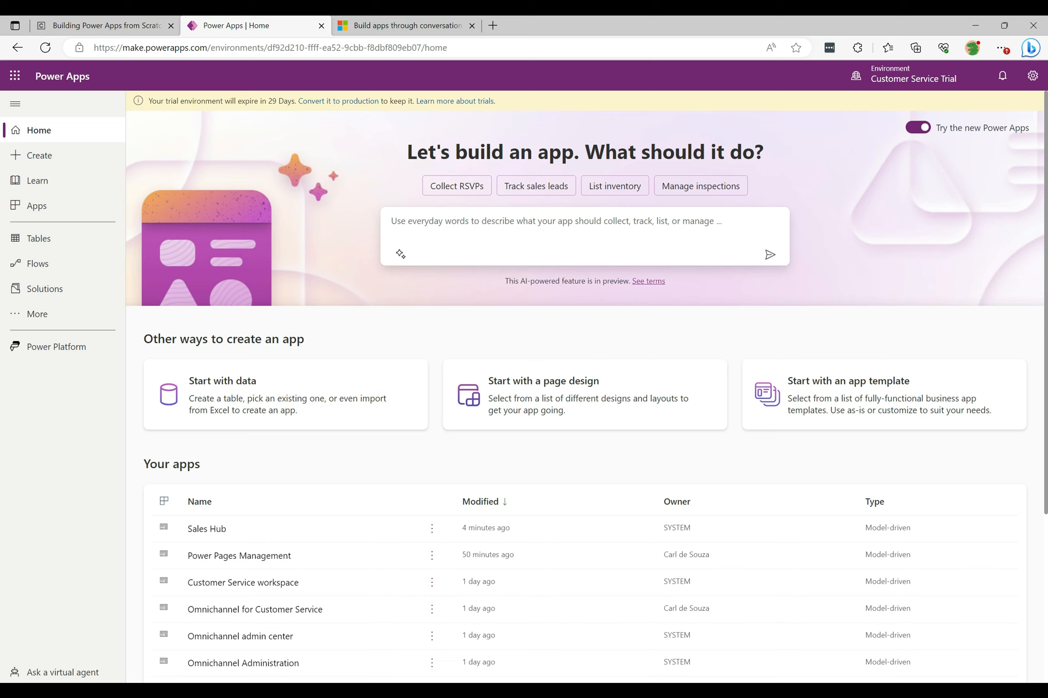
- Ask Copilot to build an app that collects RSVPs using the suggested prompt
click(460, 193)
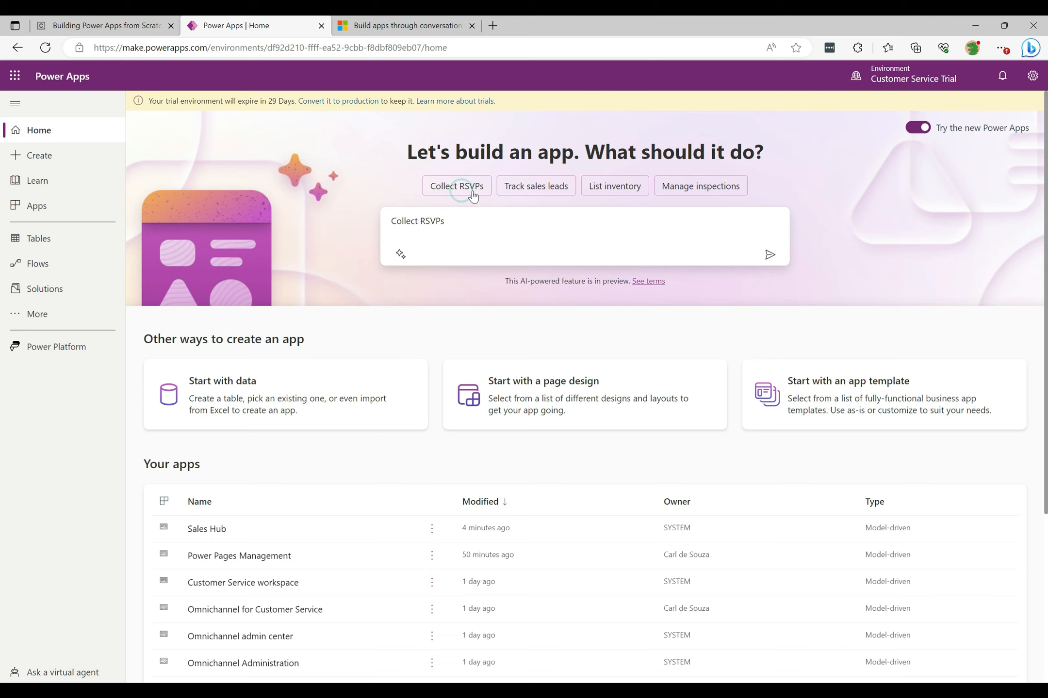
click(769, 256)
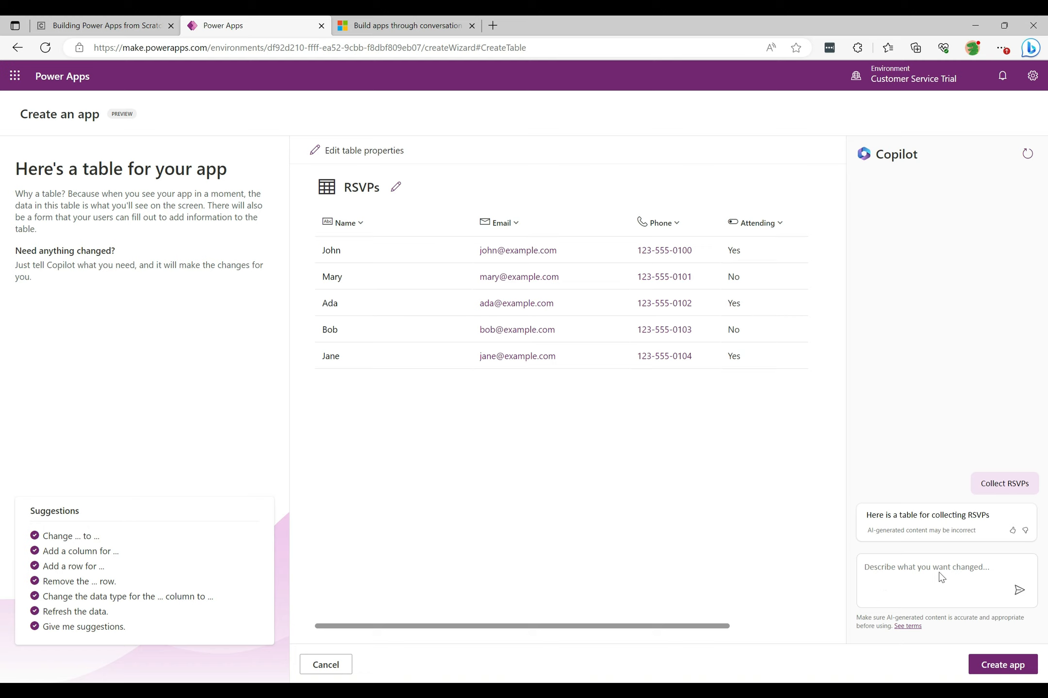
- Ask Copilot to add a column "Last Name" to the RSVPs table
click(894, 569)
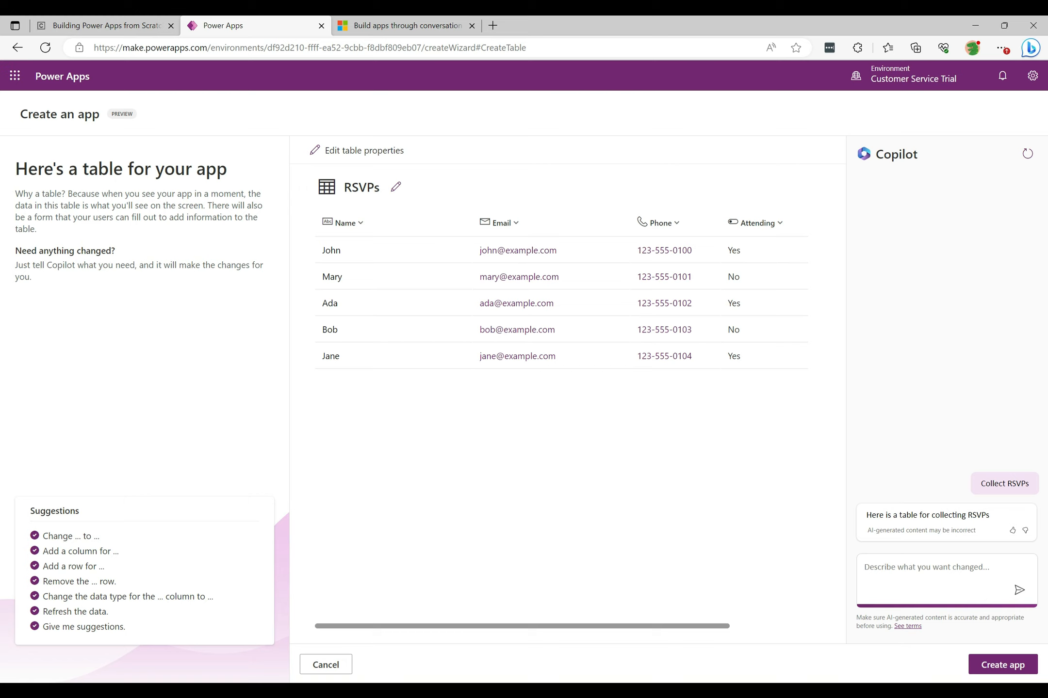
text(Add a column "last Name")
key(shift+Right)
text(L)
key(Return)
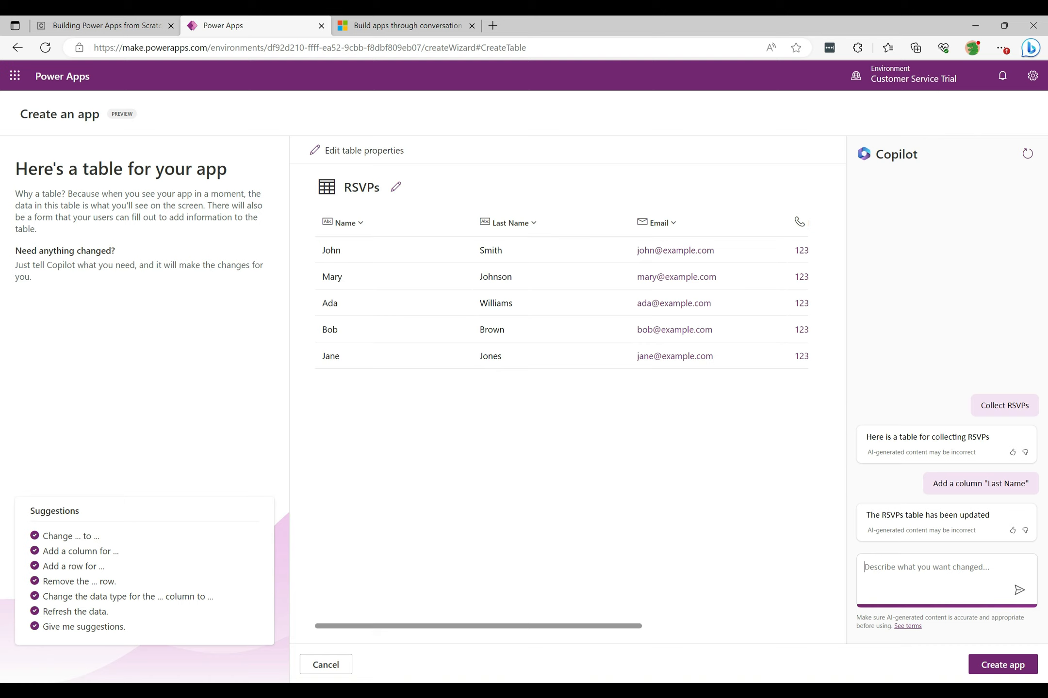
- Ask Copilot to rename the Name column to "First Name"
text(rename name to "First Name")
key(Return)
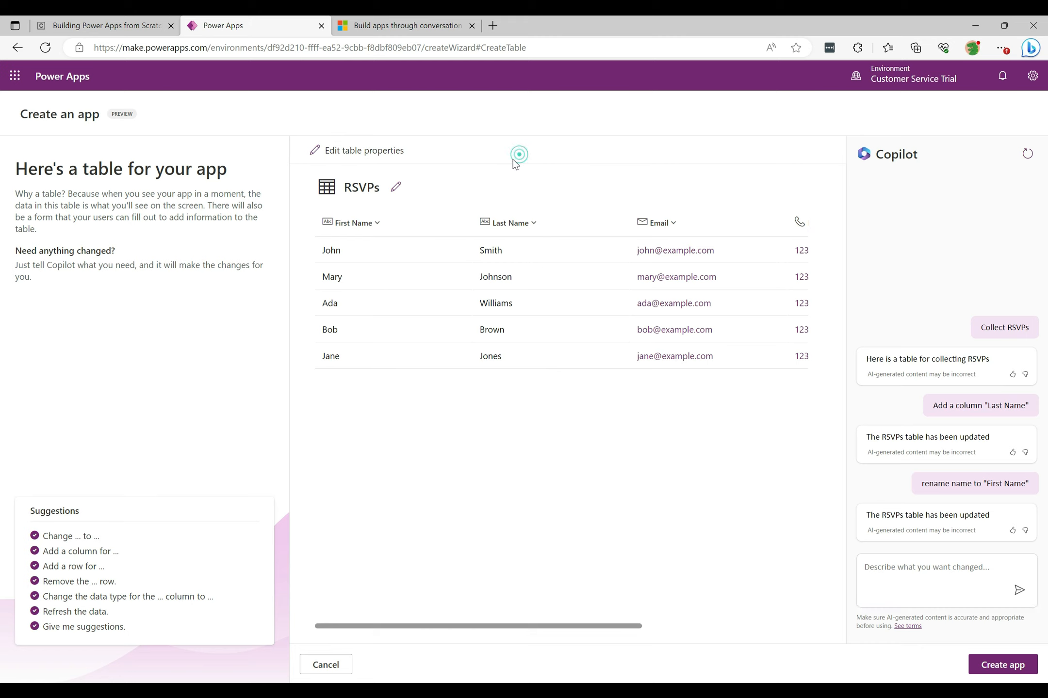
- Inspect the First Name column's properties, including its advanced options, and close the panel
click(372, 224)
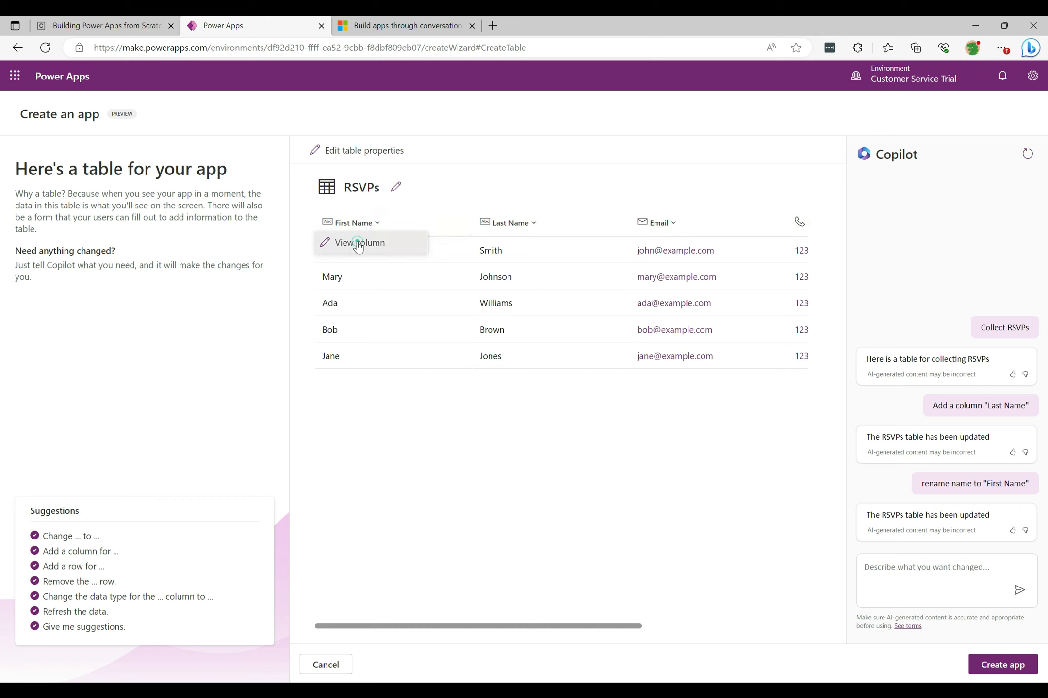
click(358, 244)
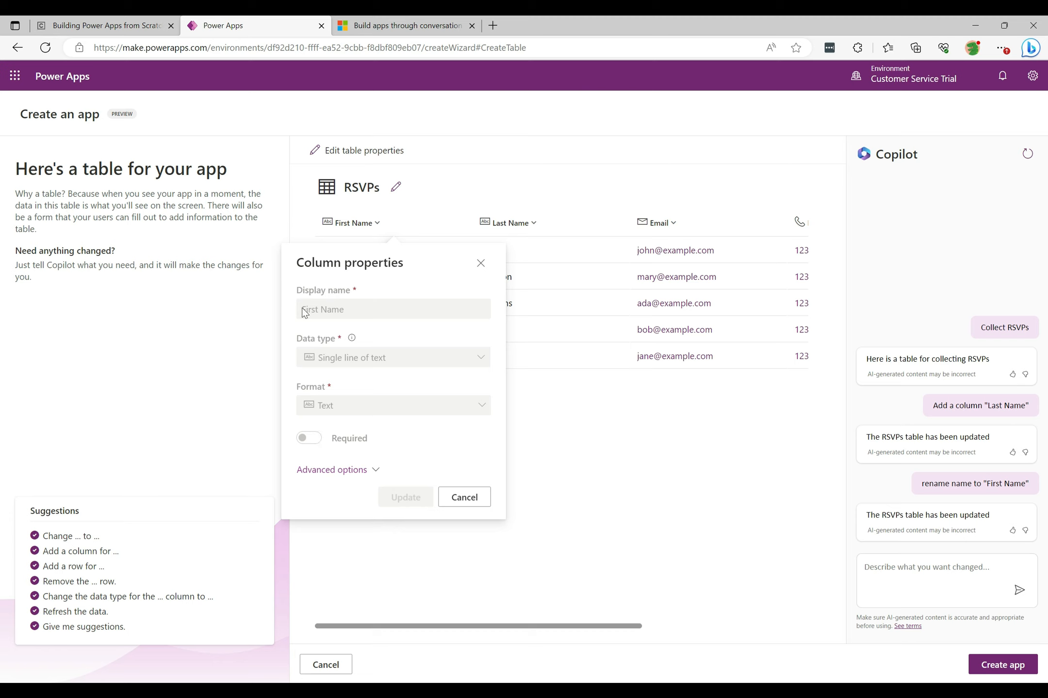
click(322, 470)
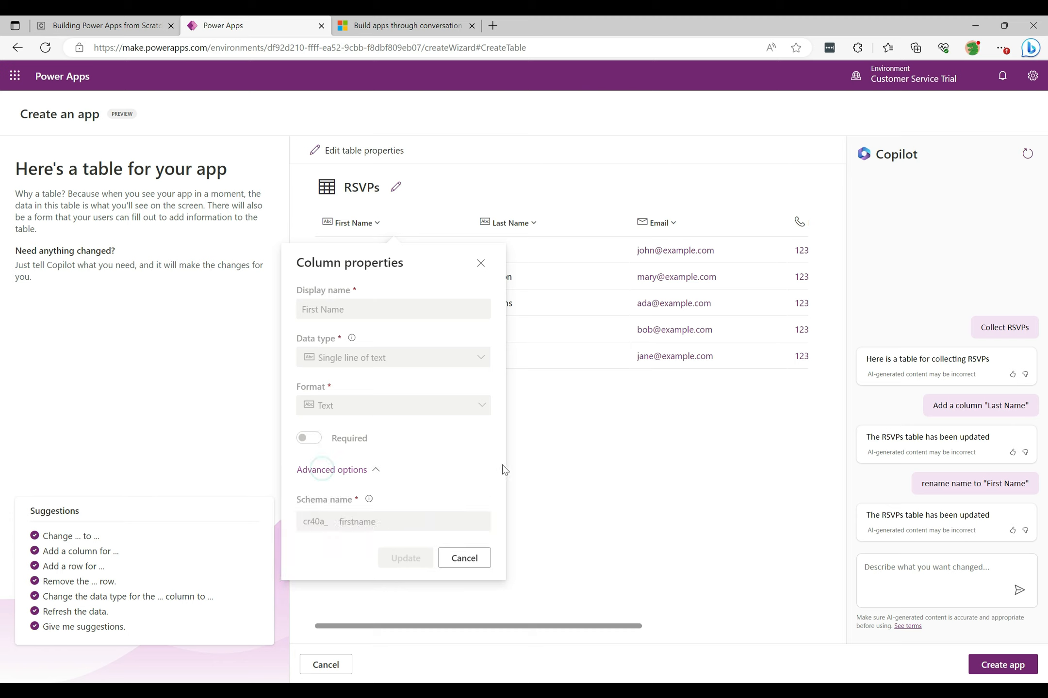
click(462, 557)
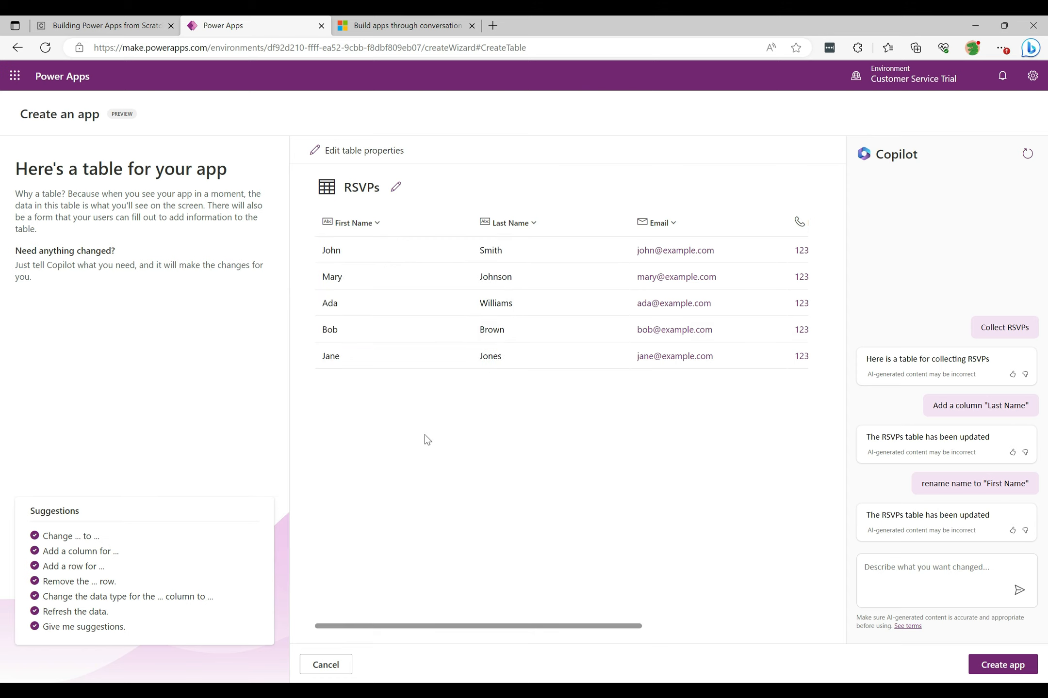
- Inspect the RSVPs table properties, including advanced options, and close the panel
click(359, 151)
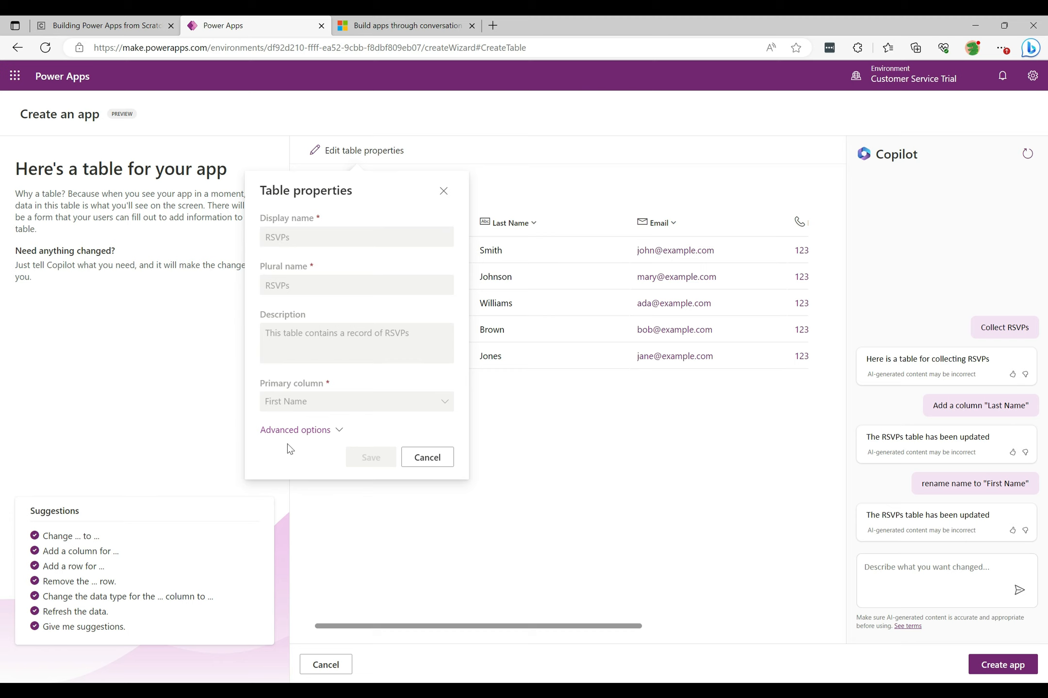
click(297, 433)
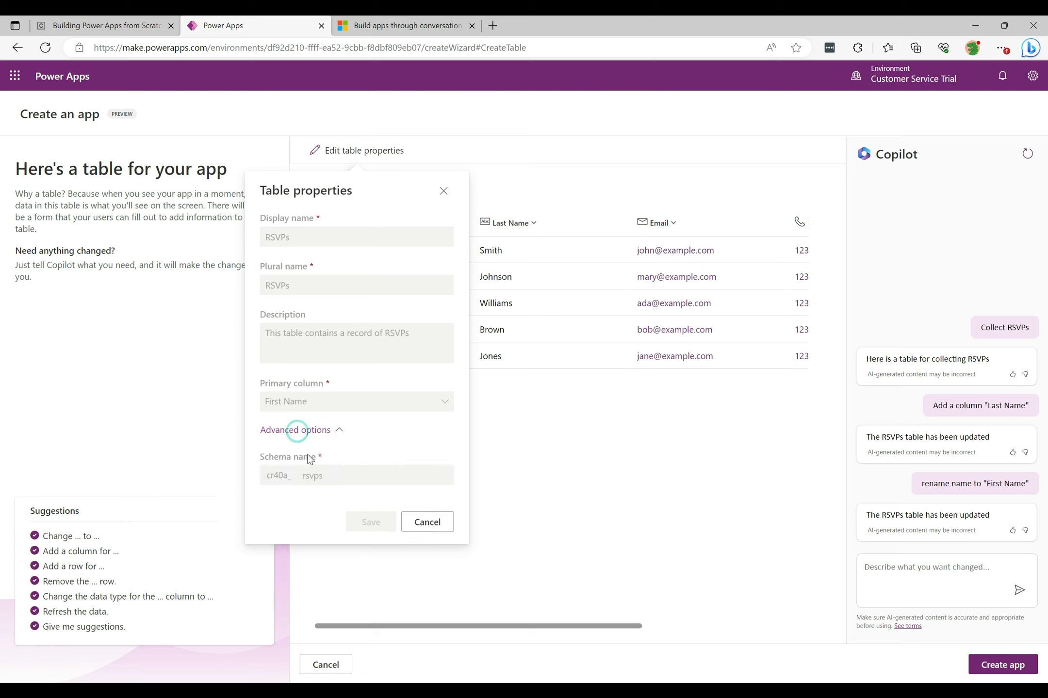
click(443, 190)
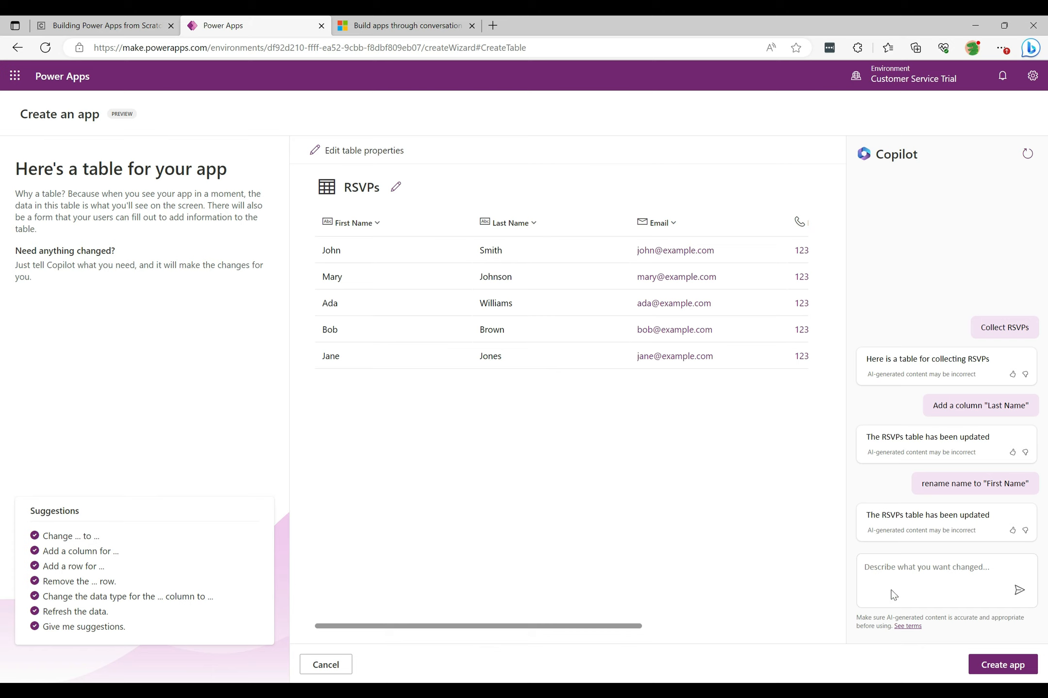
- Ask Copilot to add a new sample row to the table
click(885, 574)
text(Ad)
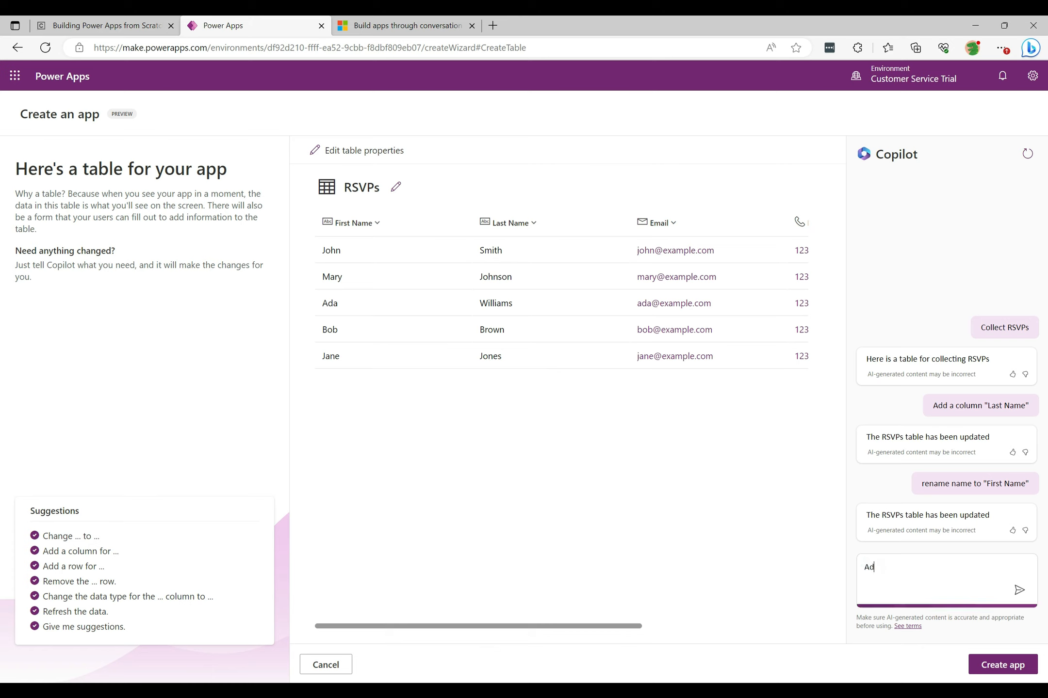
text(d a new sample row)
key(Return)
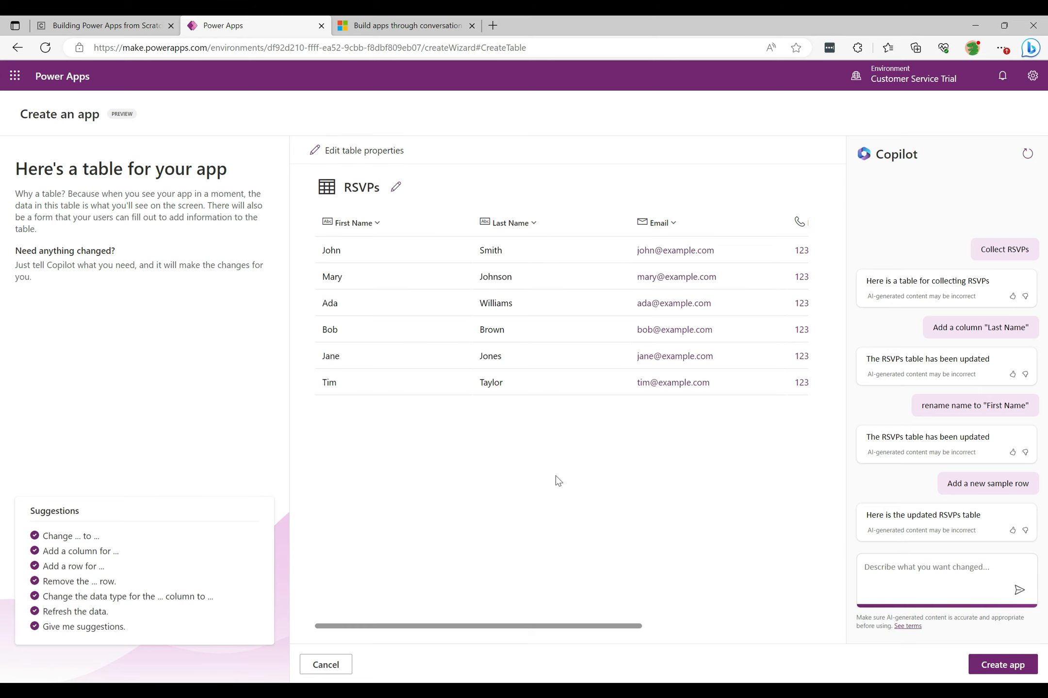
- Create the app and dismiss the welcome dialog, opting not to show it again
click(980, 665)
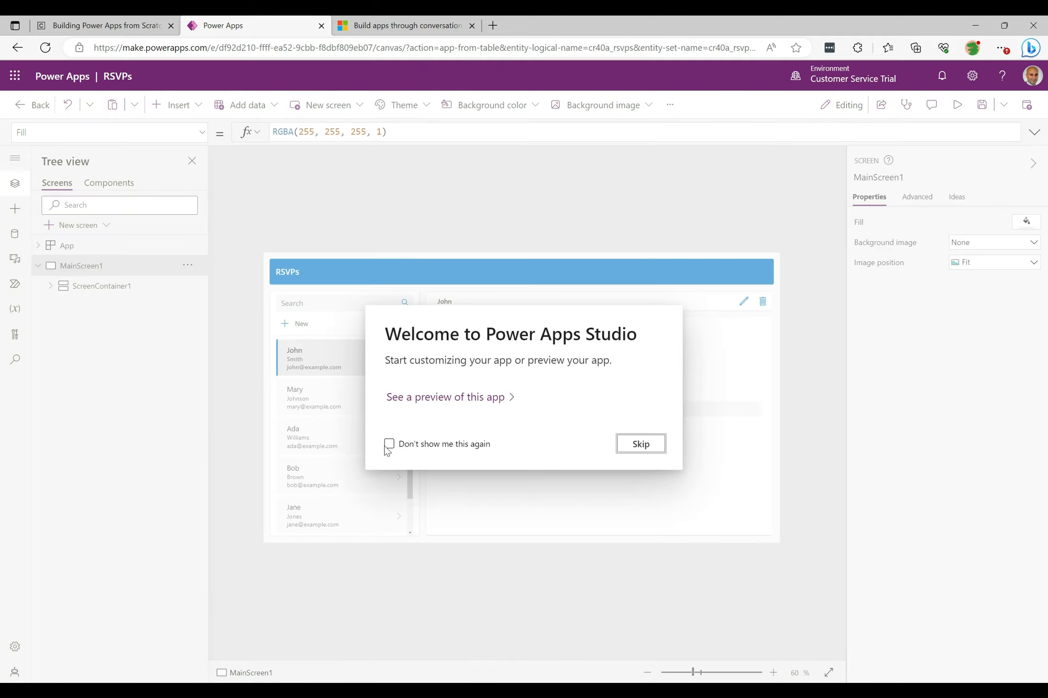
click(389, 444)
click(653, 442)
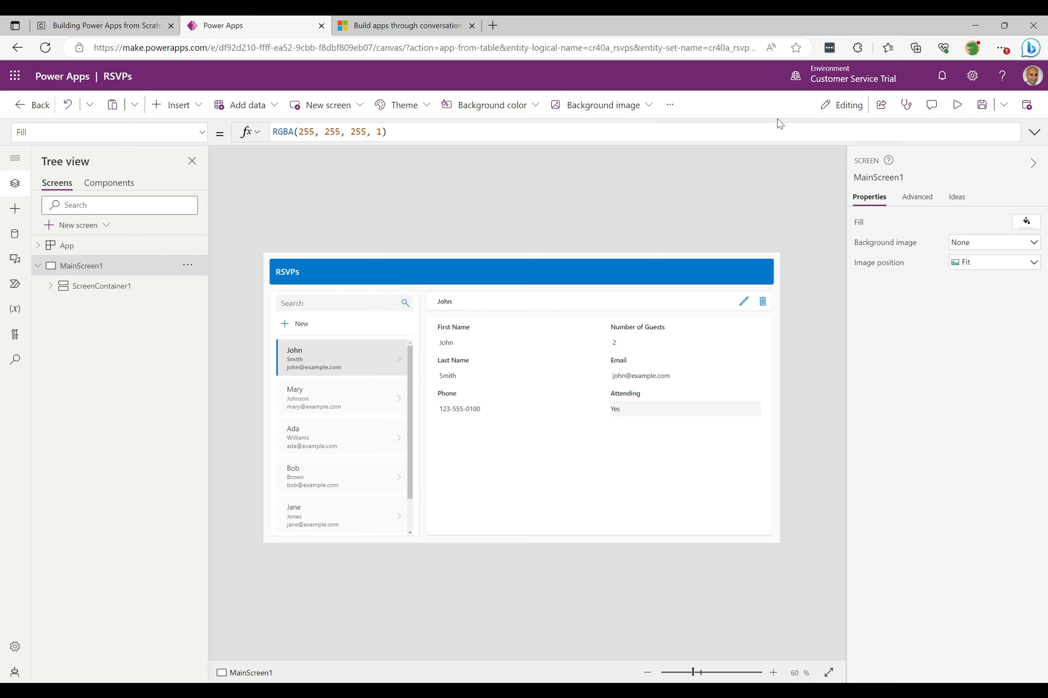
- Preview the app and test the search by filtering for "Ma", then clear the search
click(956, 108)
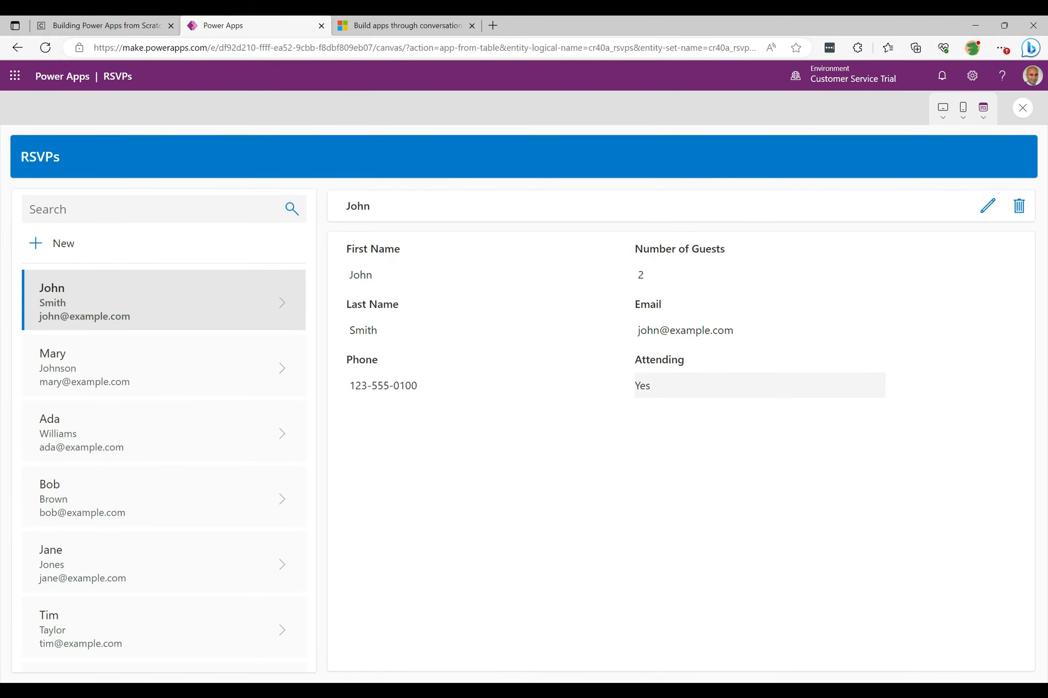
click(56, 214)
text(Ma)
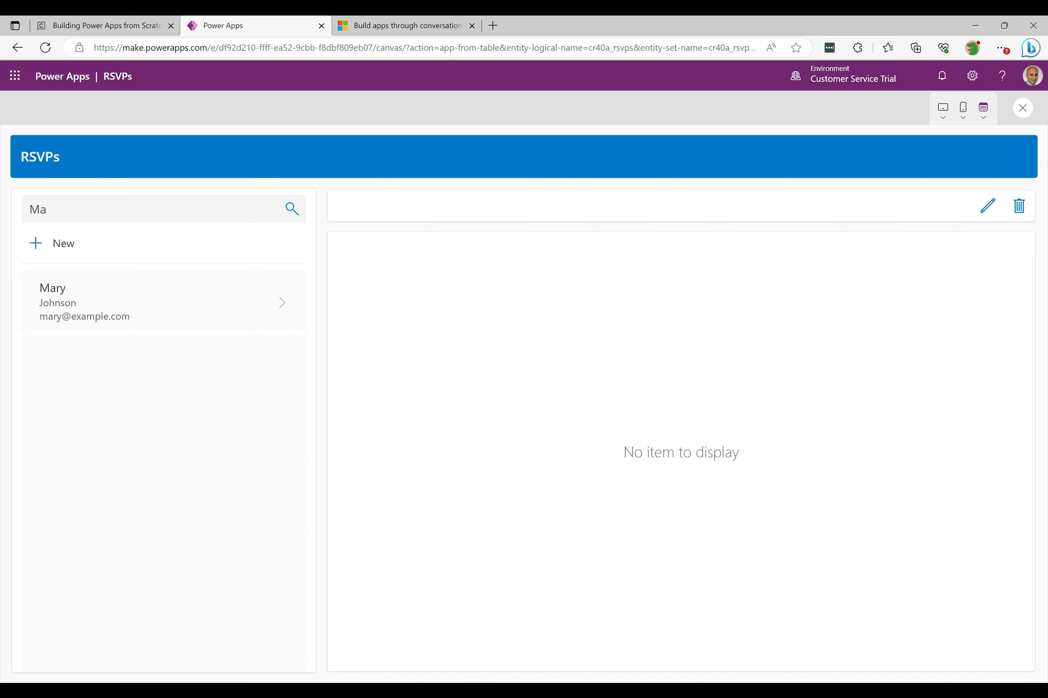
key(BackSpace)
key(BackSpace)
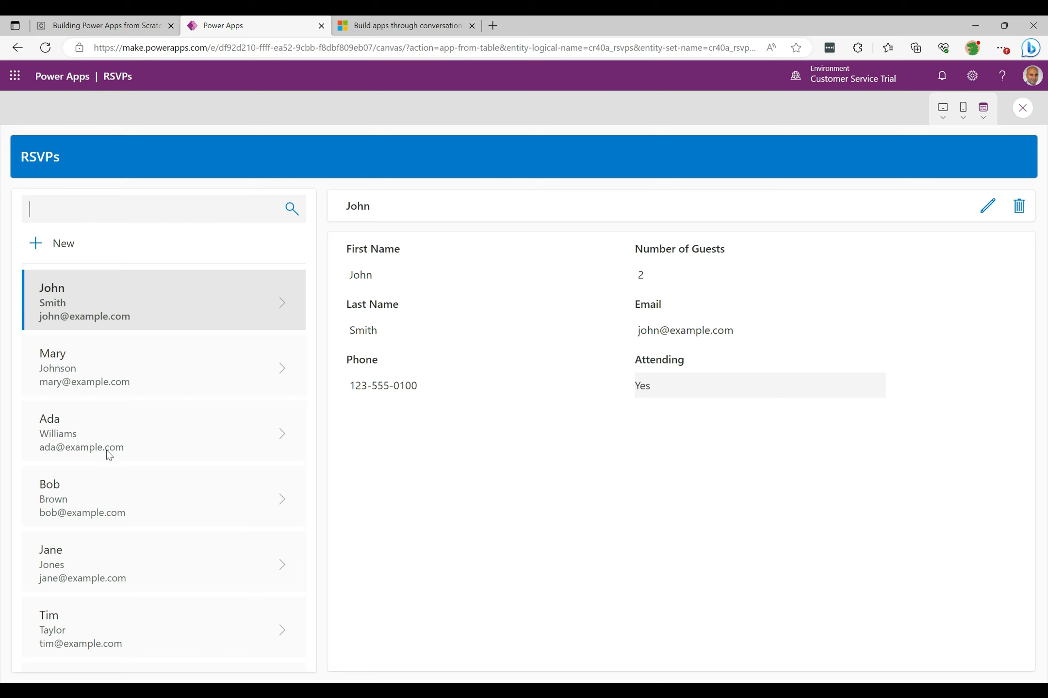
- Edit Mary's record to change the first name to "Mary 1" and save it
click(282, 377)
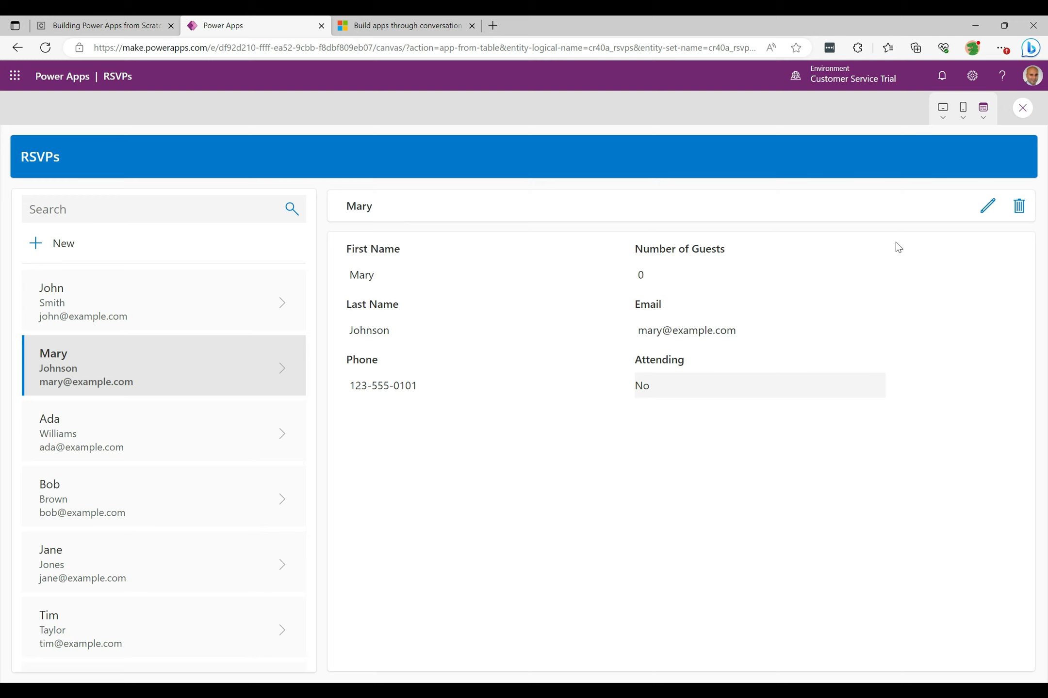
click(987, 208)
click(400, 281)
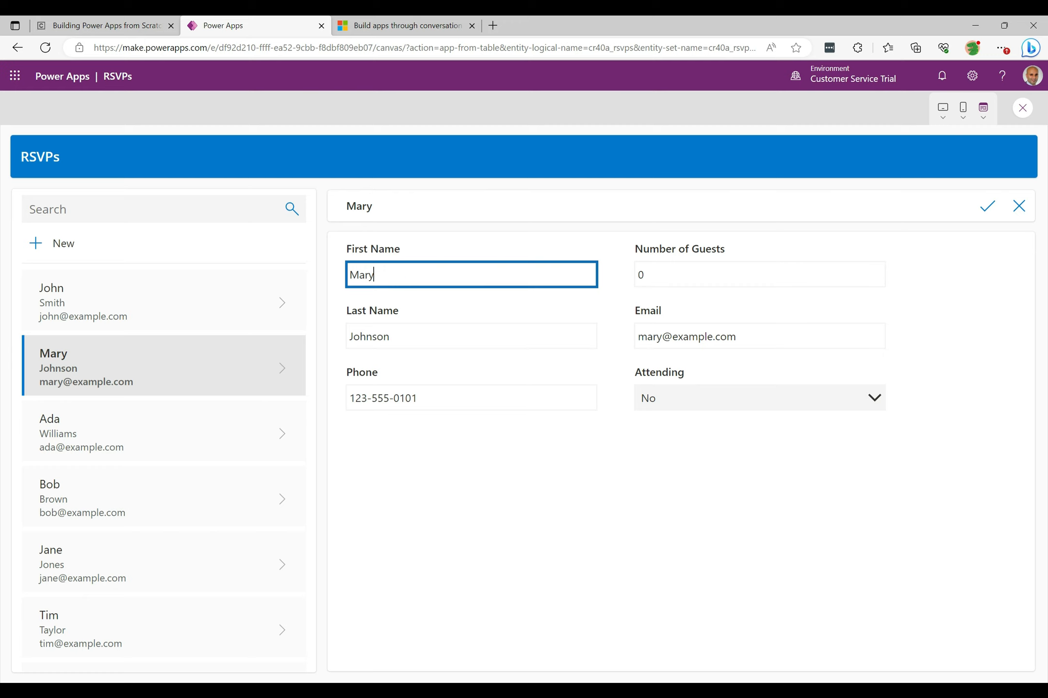
text(1)
key(Tab)
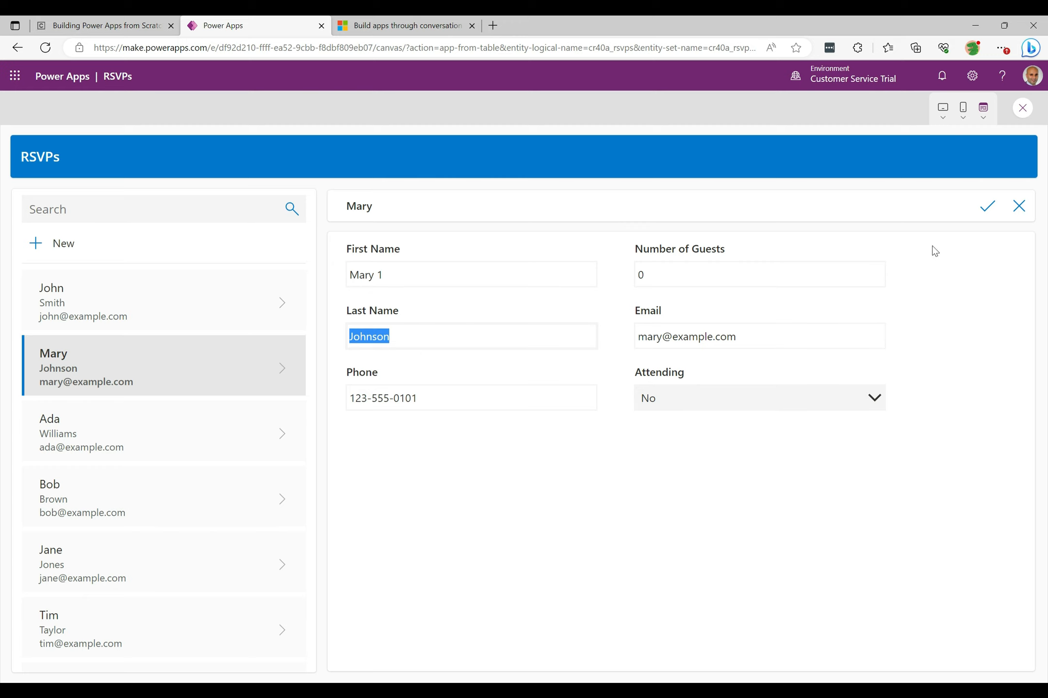
click(987, 208)
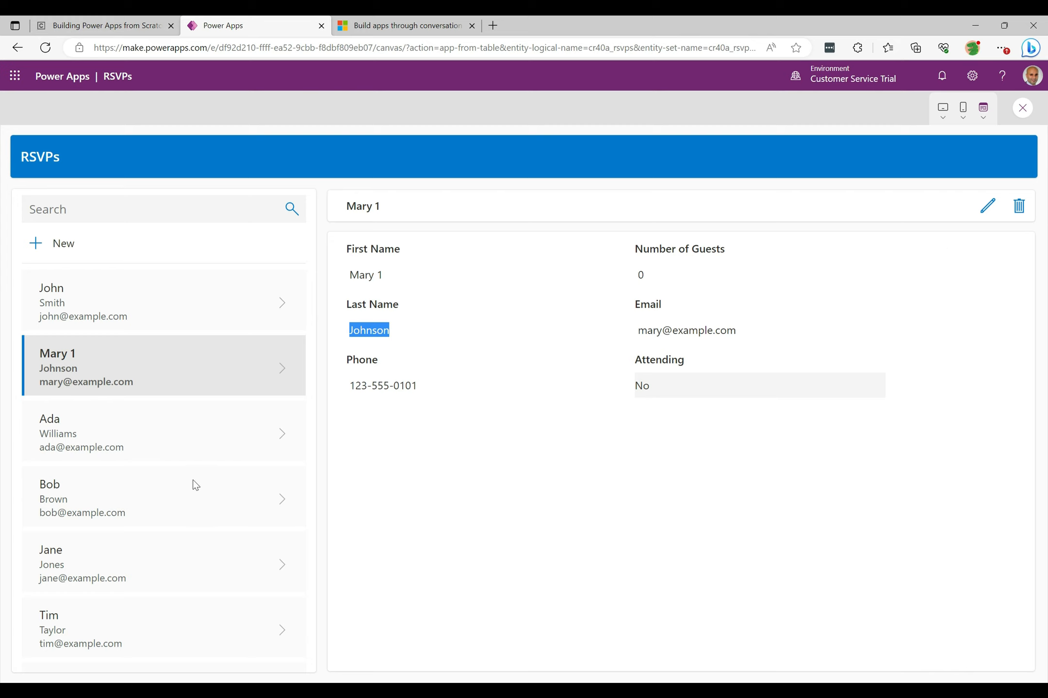
- Delete Tim's record from the RSVP list
click(227, 625)
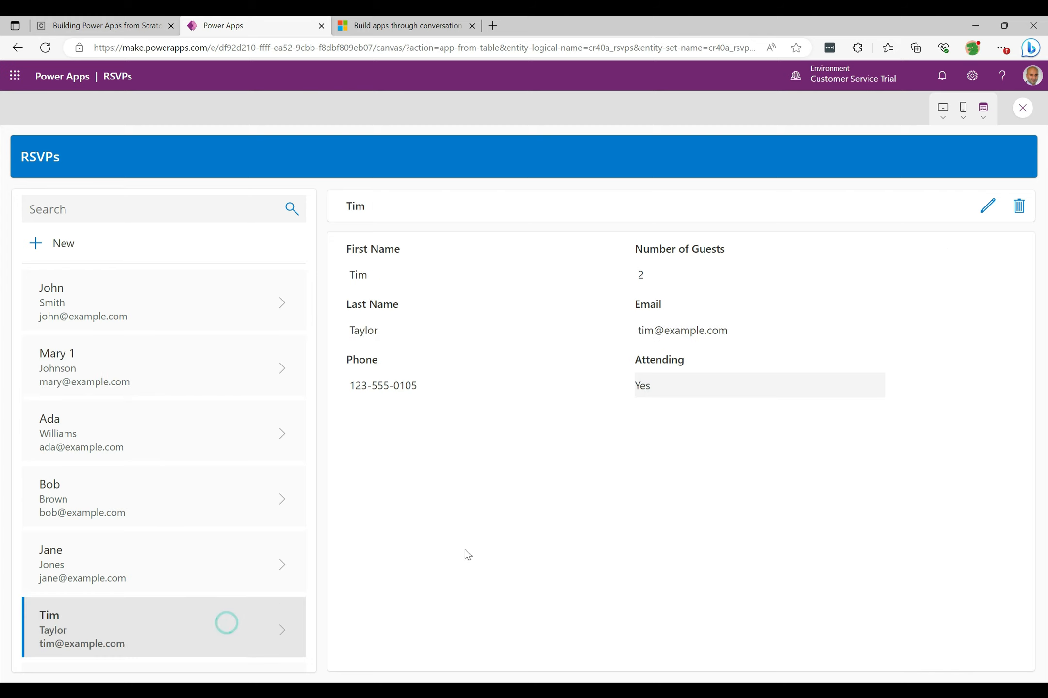
click(1019, 206)
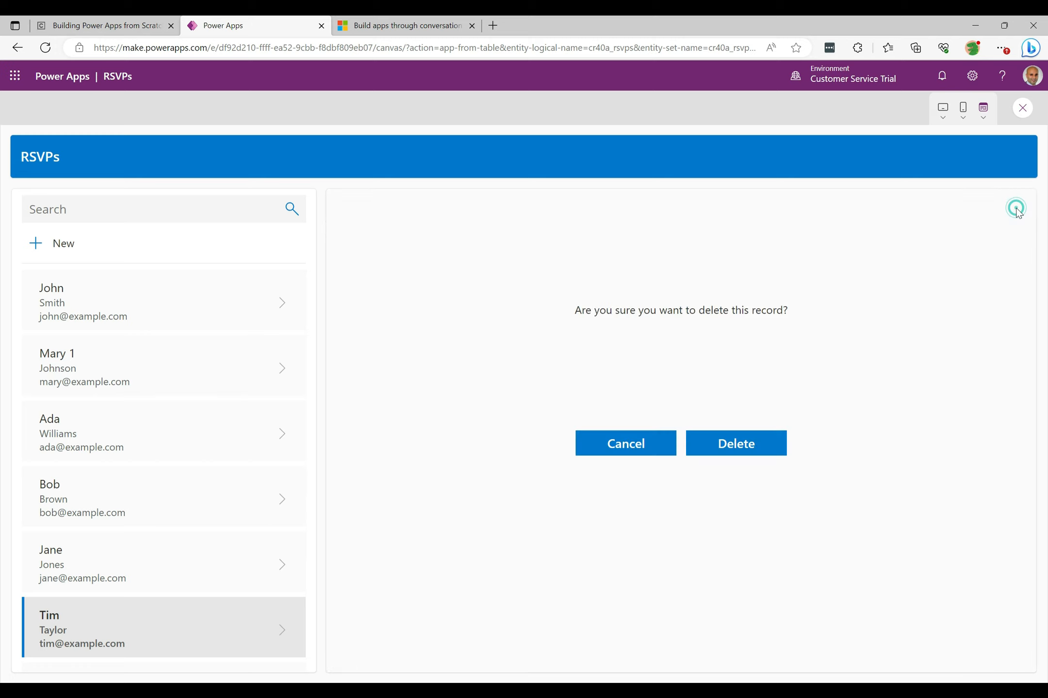
click(732, 449)
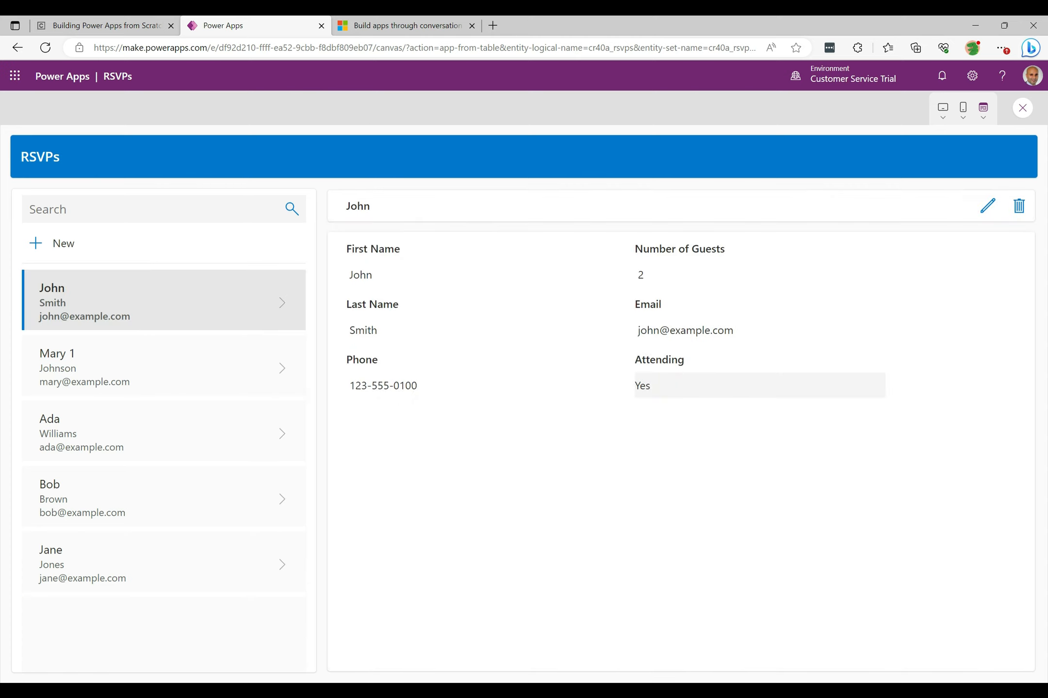
click(53, 243)
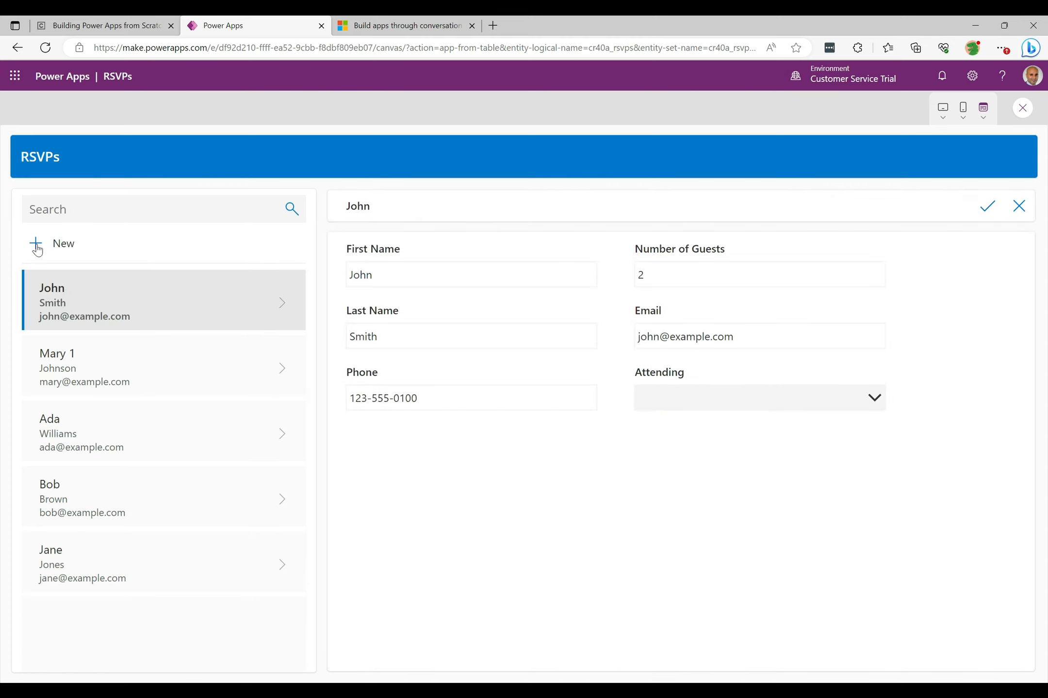
click(347, 284)
click(513, 507)
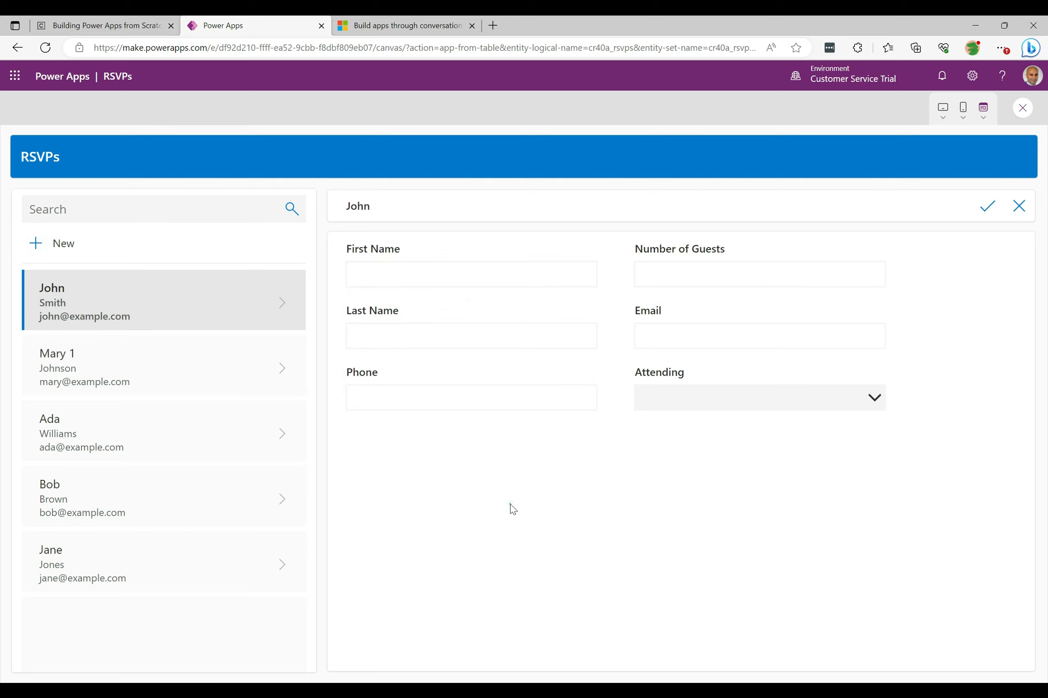
click(383, 274)
click(883, 402)
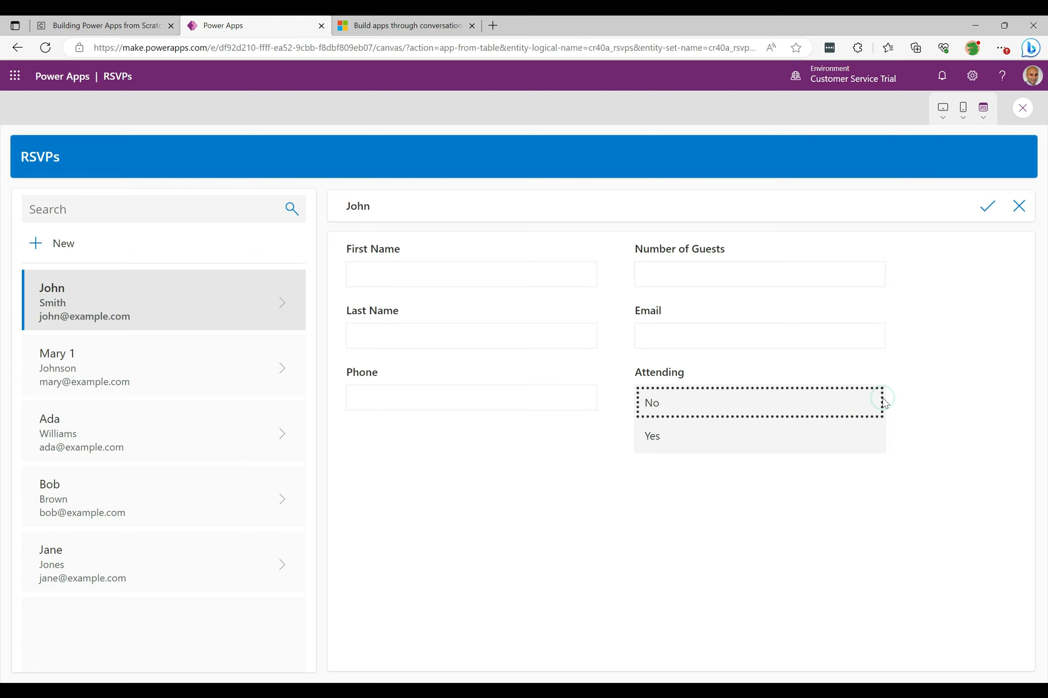
click(502, 500)
click(1019, 209)
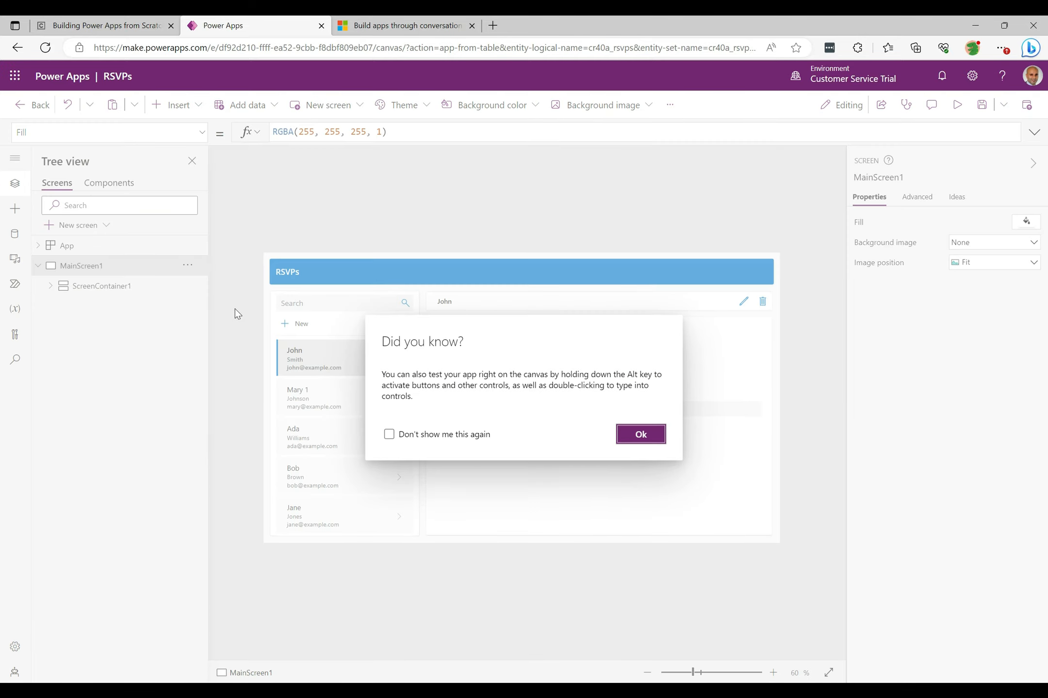
- Dismiss the tip and preview the app on an Apple iPhone 11 screen size
click(640, 435)
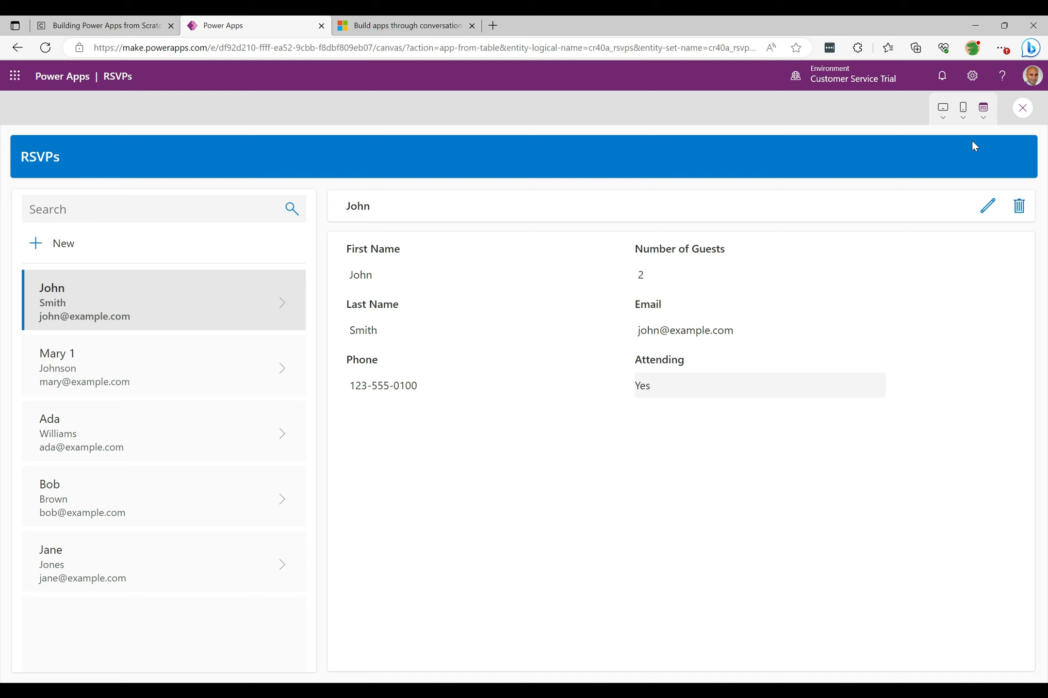
click(963, 116)
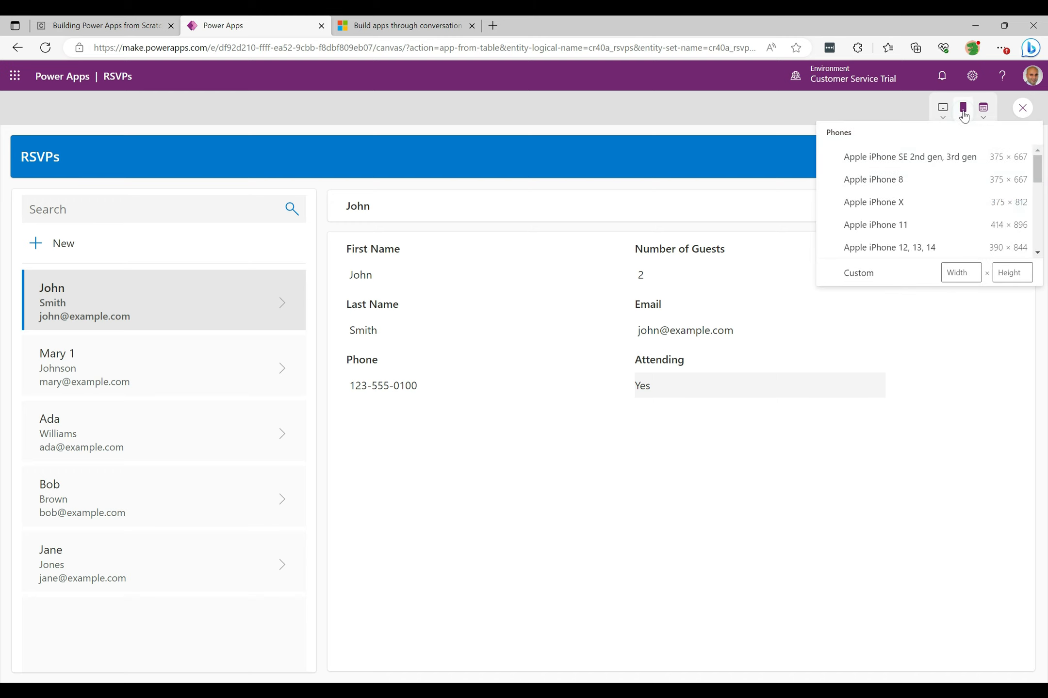
click(861, 224)
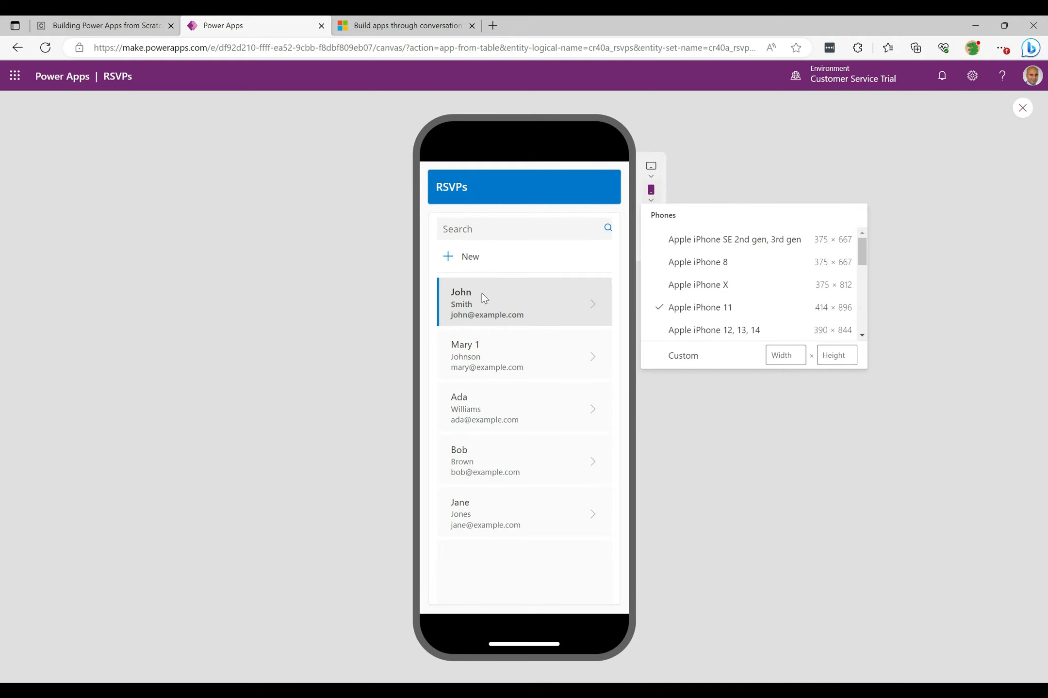
- Open Mary 1's record in the phone preview and return to the RSVP list
click(484, 360)
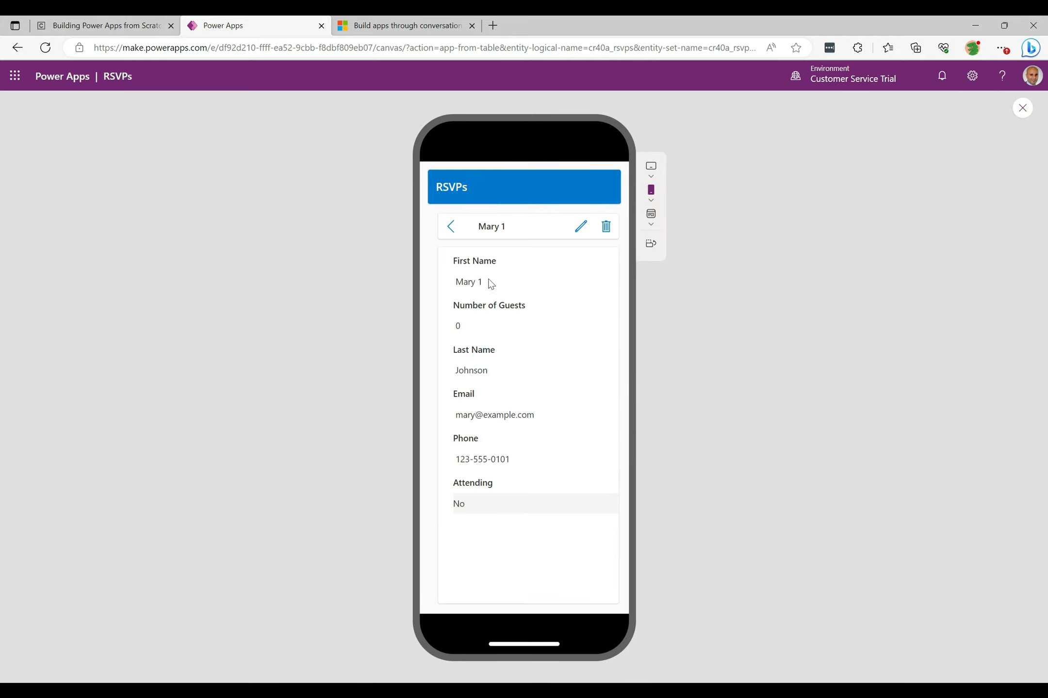
click(454, 232)
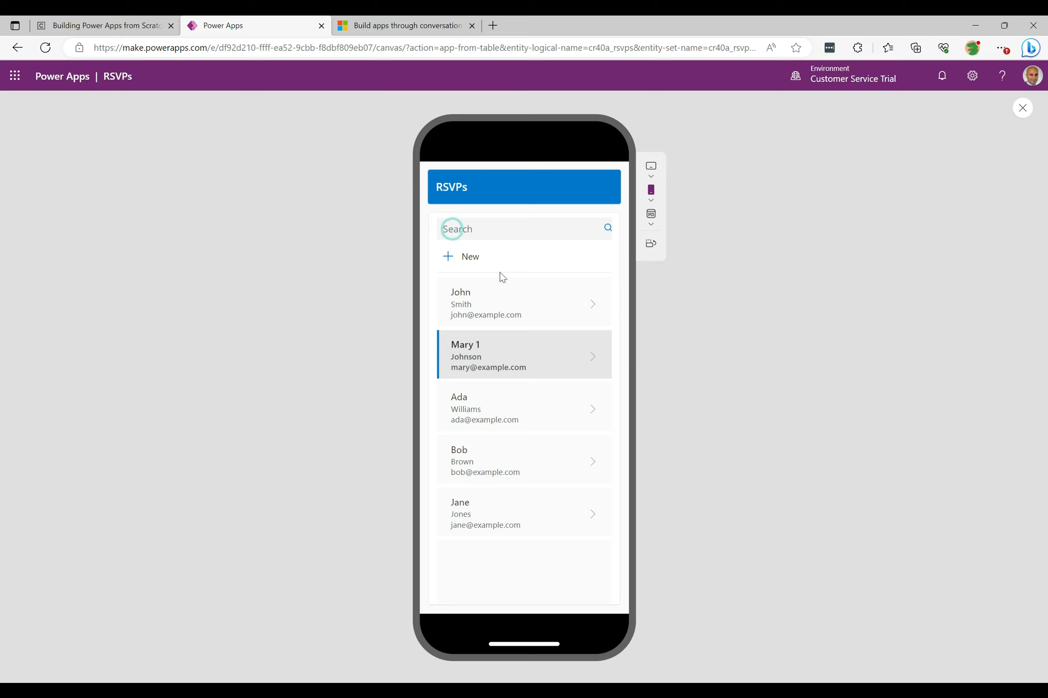
- Preview the app on a Samsung Galaxy Tab Active3 tablet screen size
click(651, 166)
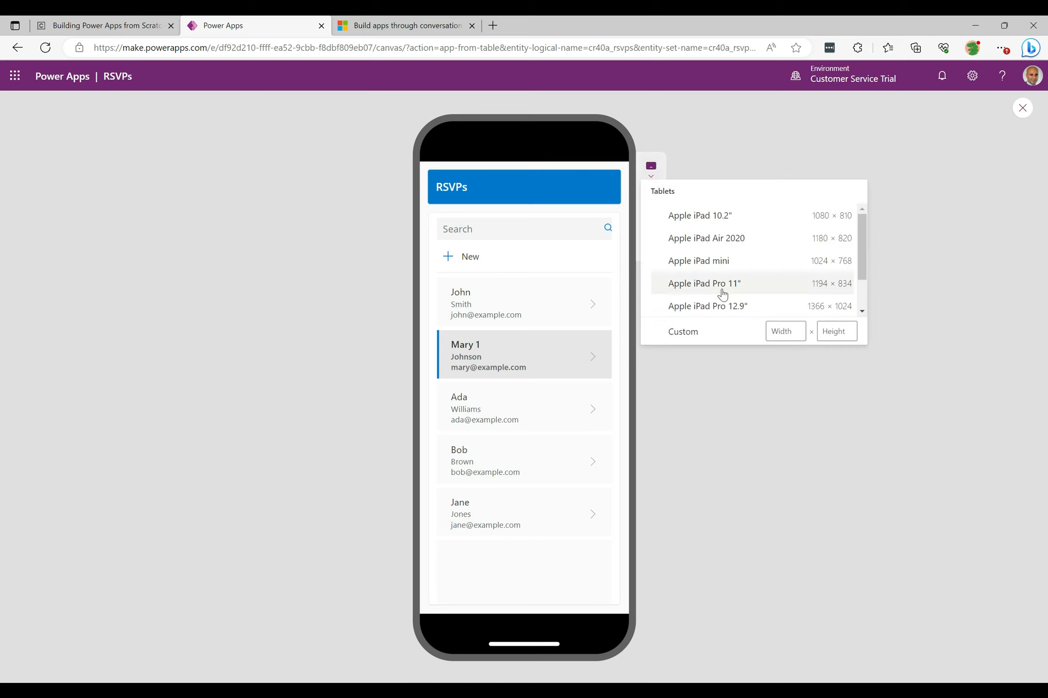
scroll(865, 296, down, 2)
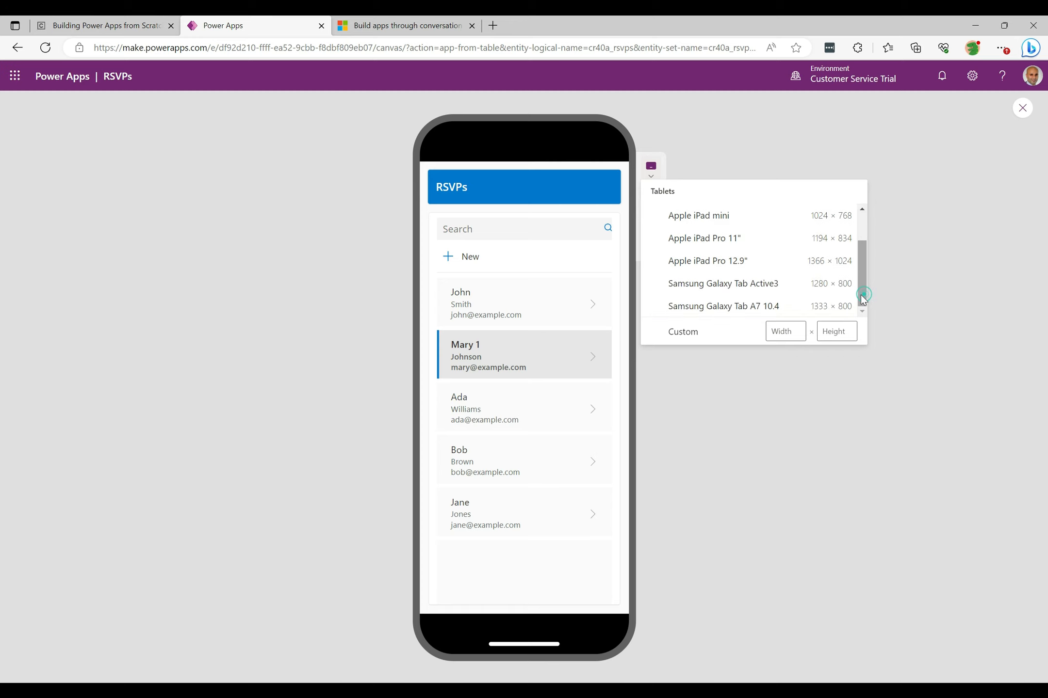
click(688, 287)
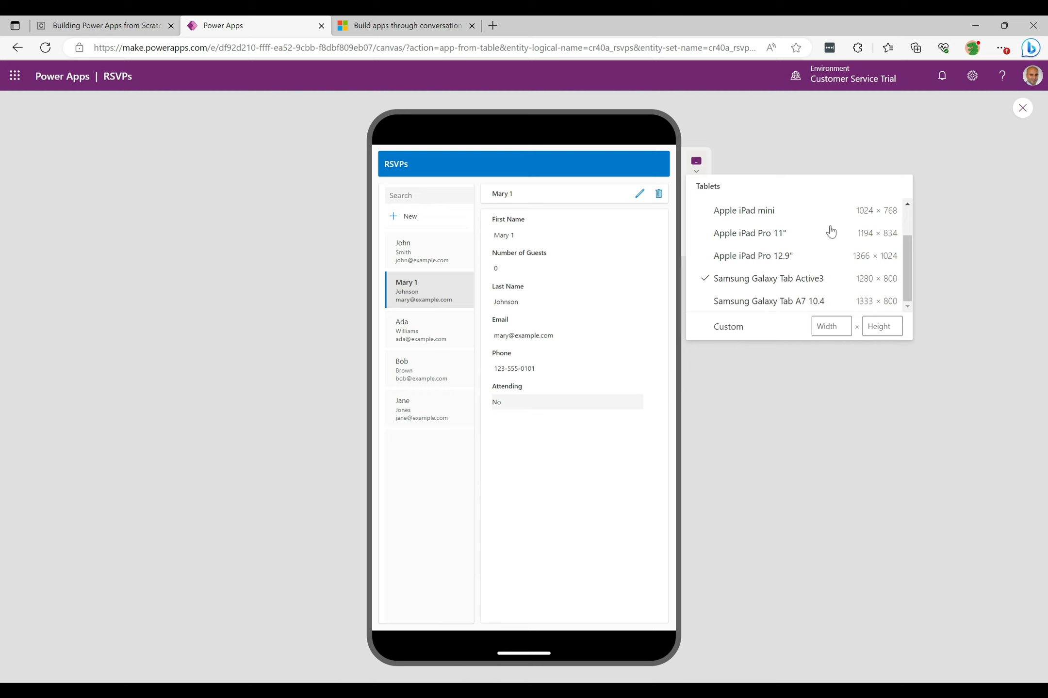
click(694, 162)
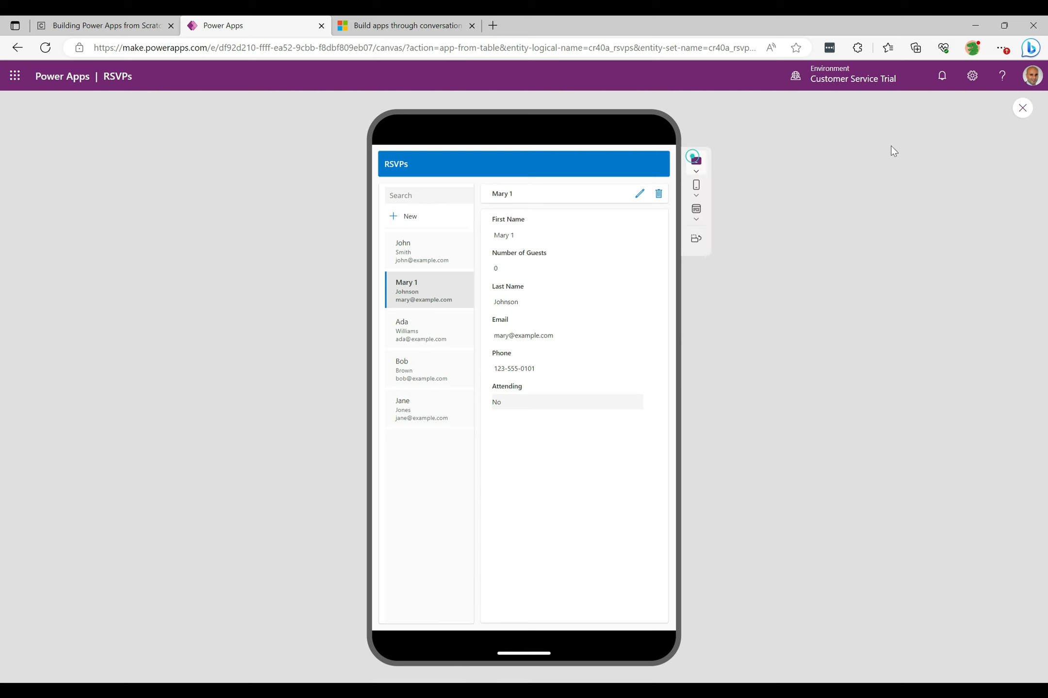
- Close the preview and dismiss the tip, choosing not to show it again
click(1023, 109)
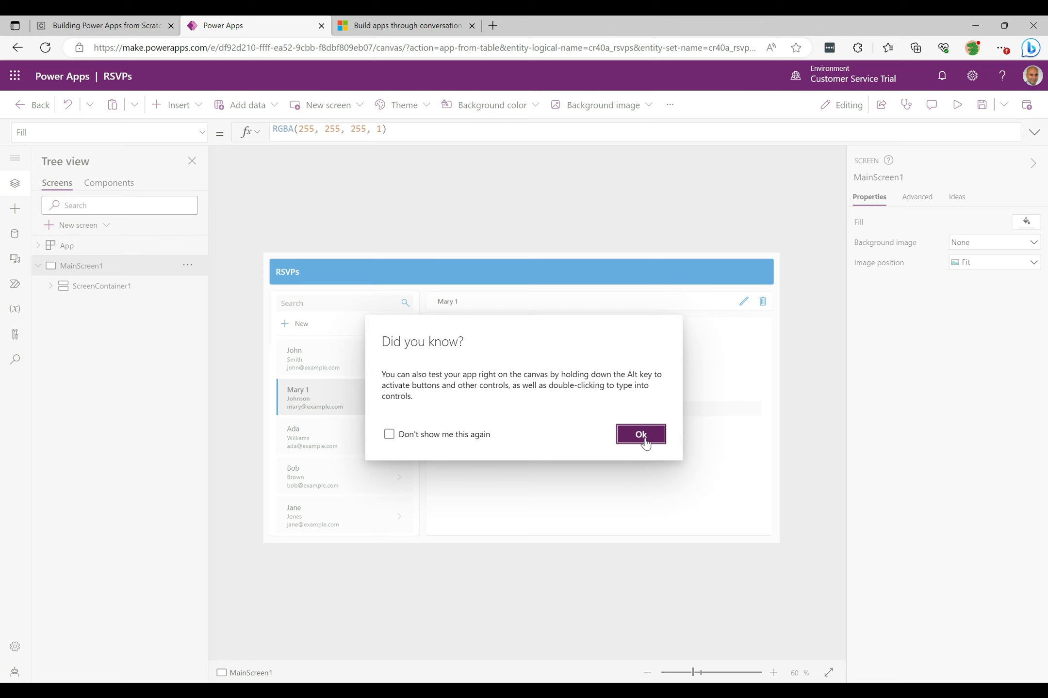
click(415, 434)
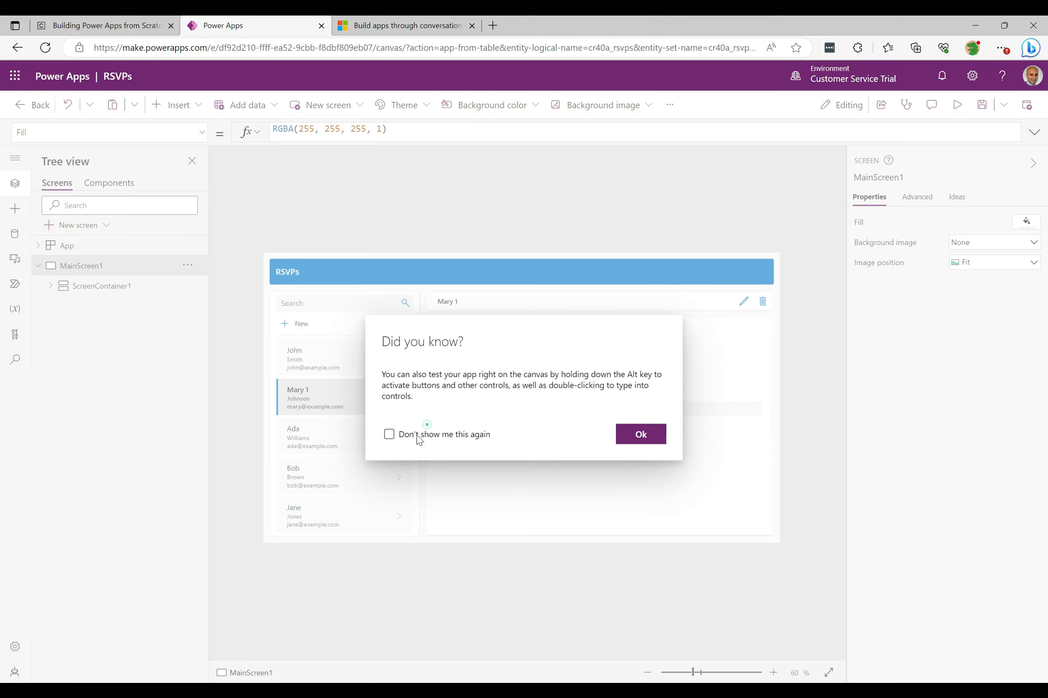
click(639, 435)
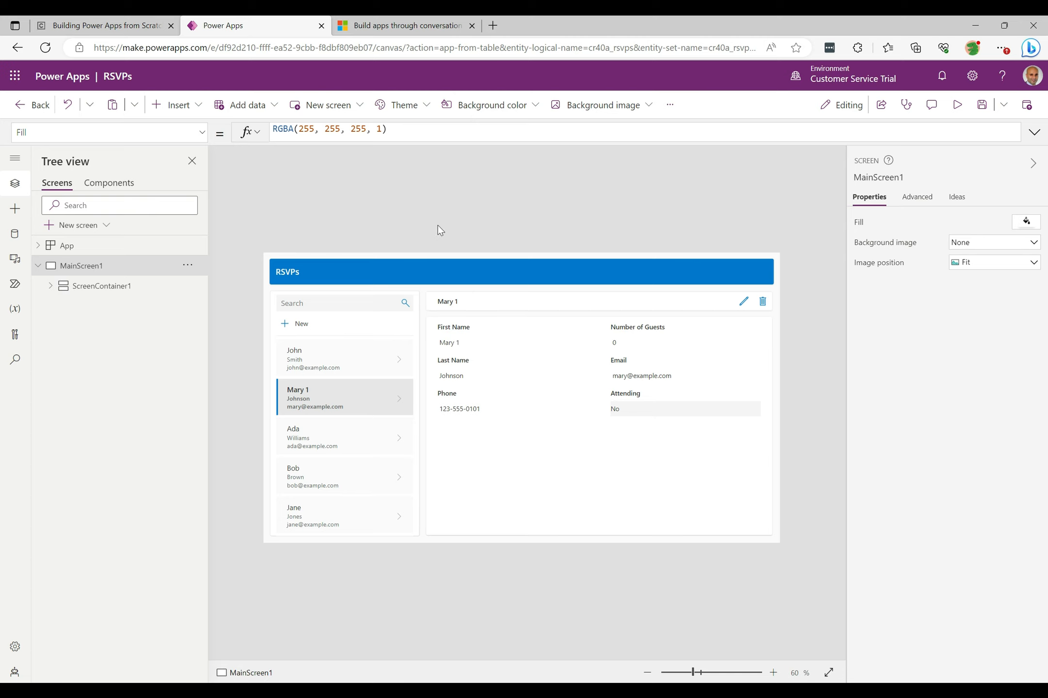
- Leave the RSVPs app editor without saving changes
click(31, 105)
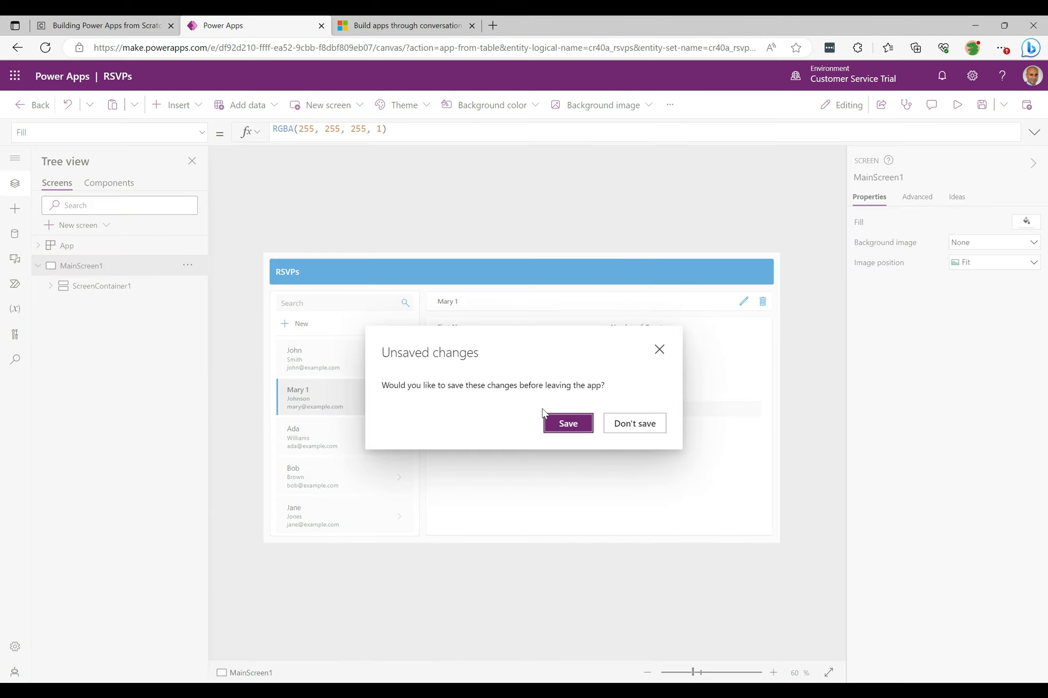
click(631, 432)
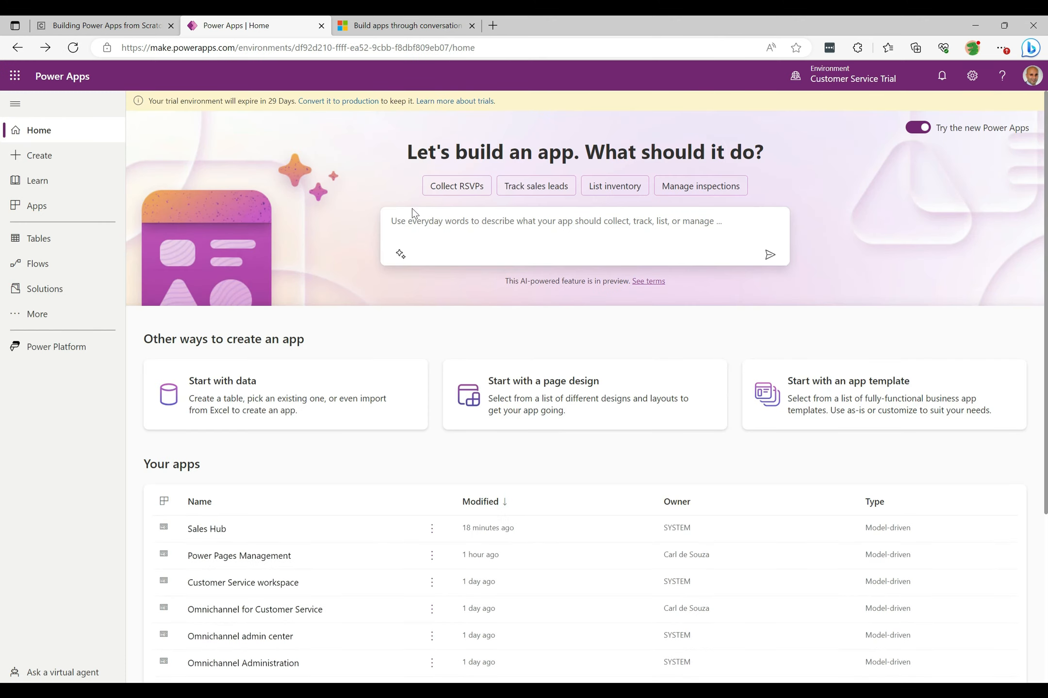
- Start a new app with Copilot from the "Track sales leads" suggestion
click(529, 189)
click(769, 255)
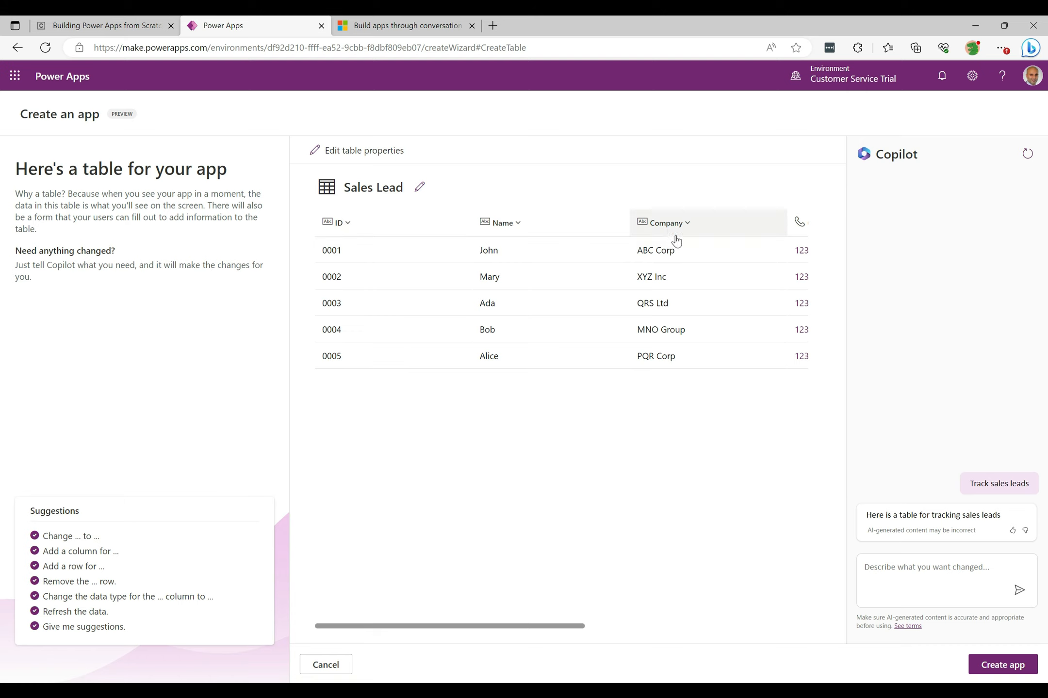
- Review the Sales Lead table's columns and ask Copilot to "Remove Type column"
drag(460, 626, 710, 613)
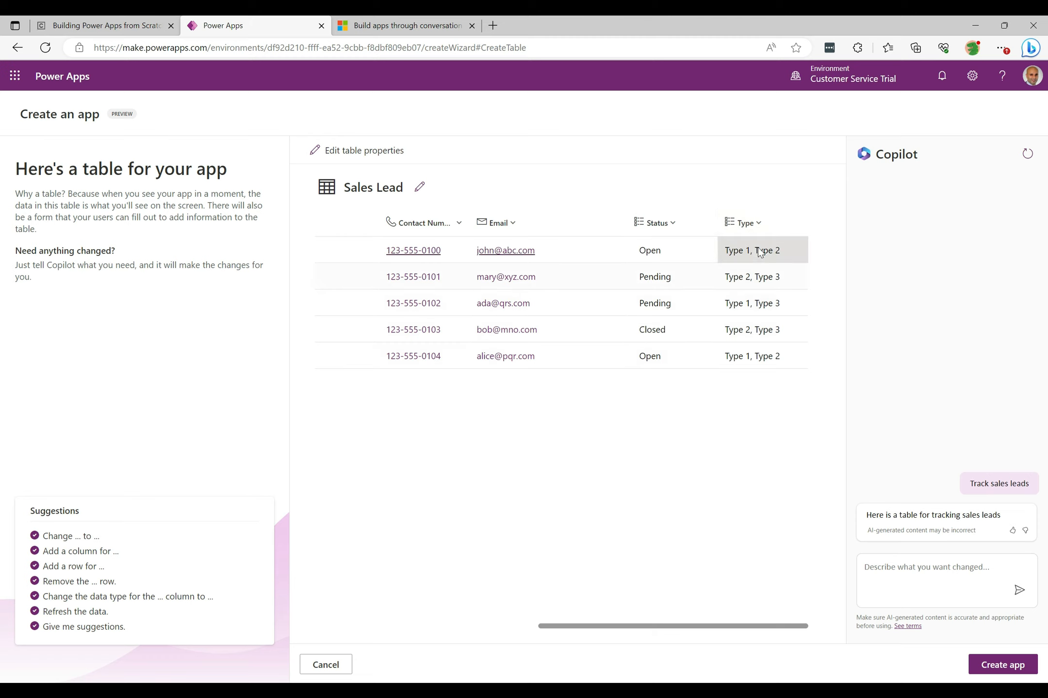
click(759, 224)
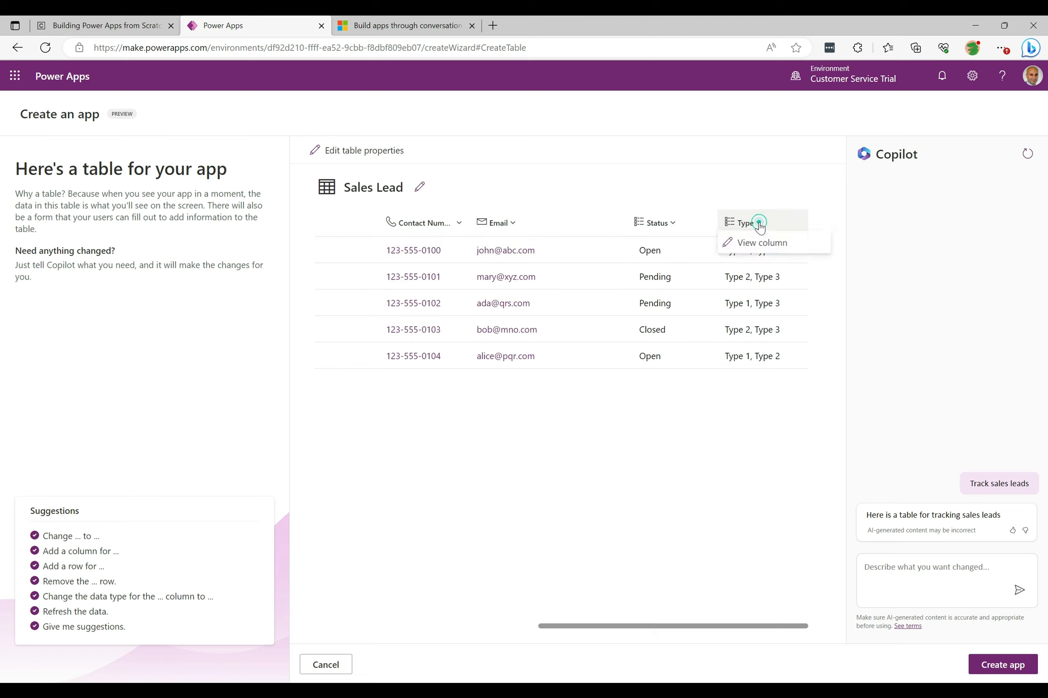
click(620, 431)
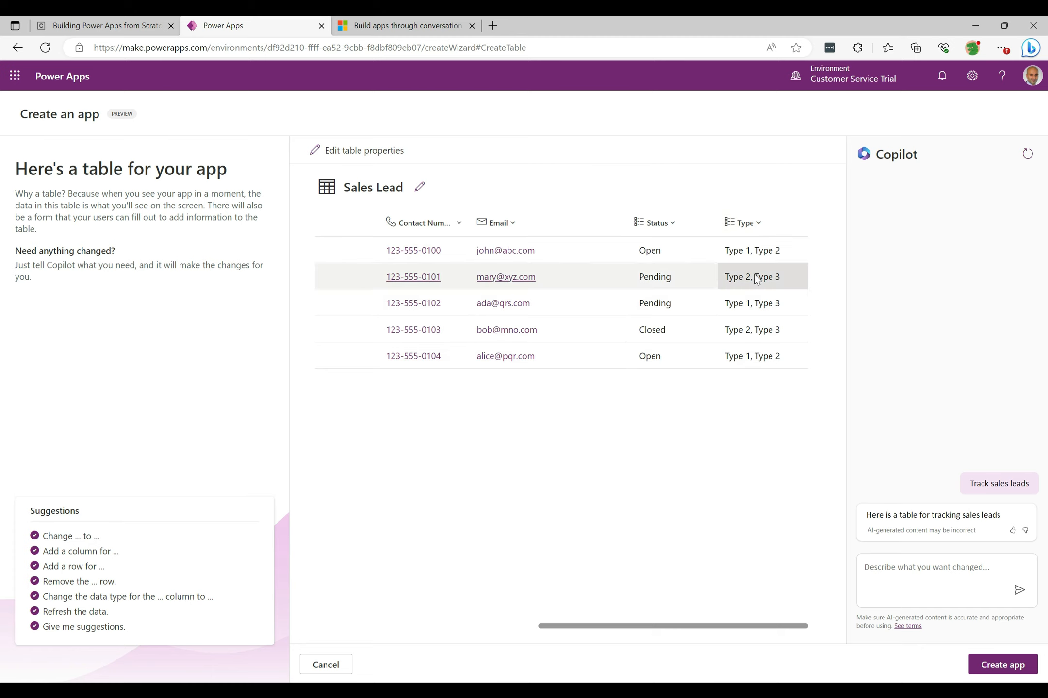
click(749, 224)
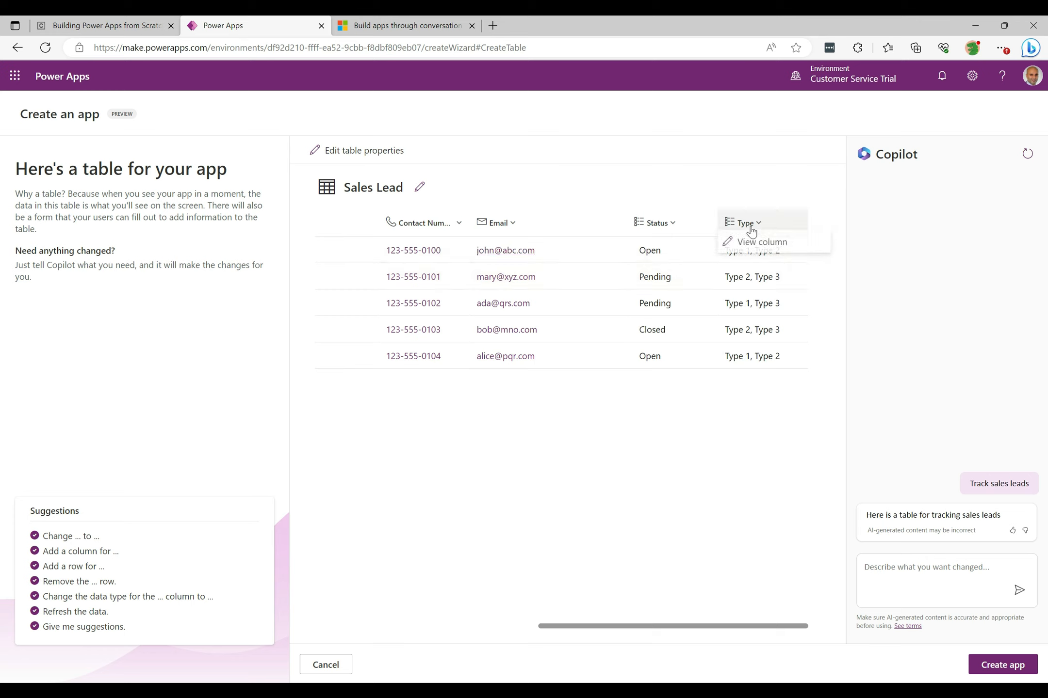
click(590, 509)
click(915, 578)
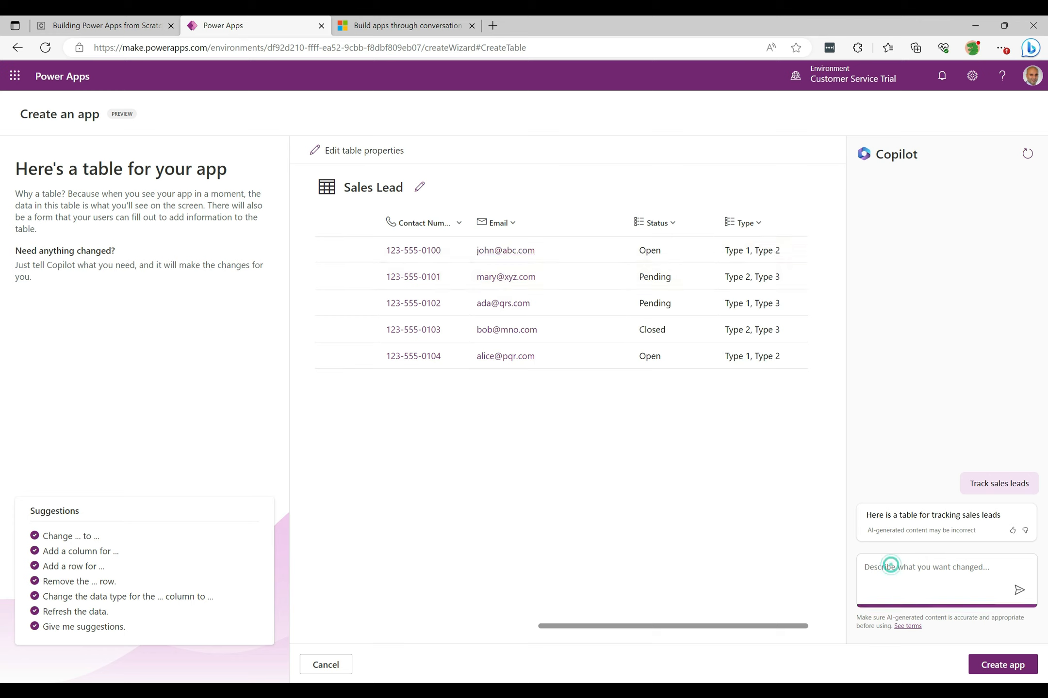
text(Remove Ty)
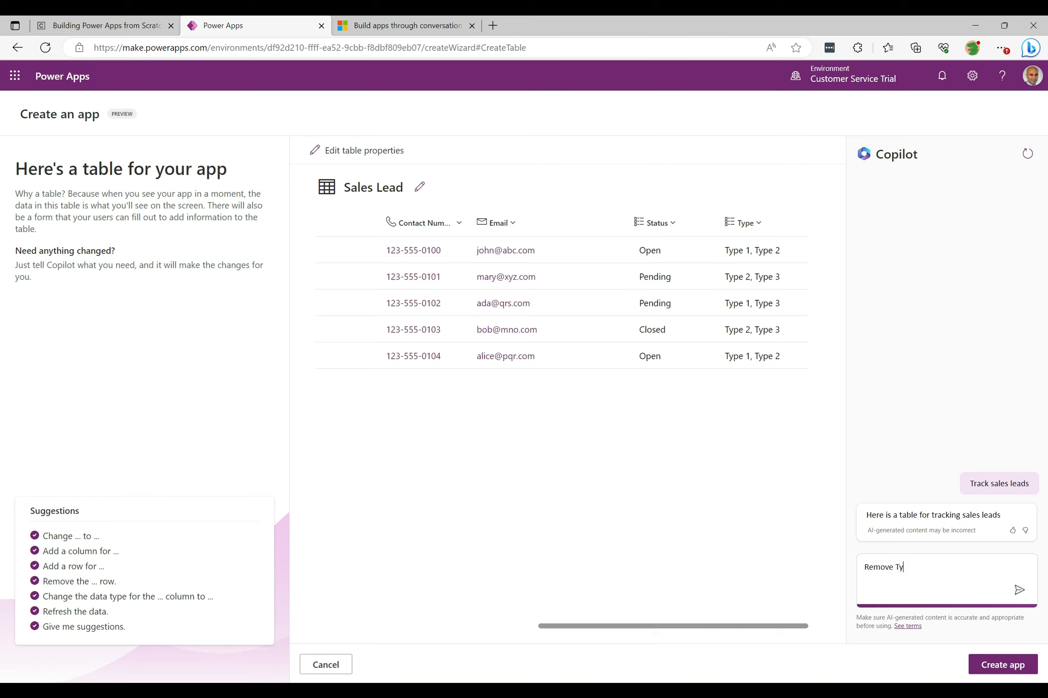
text(pe column)
click(1020, 590)
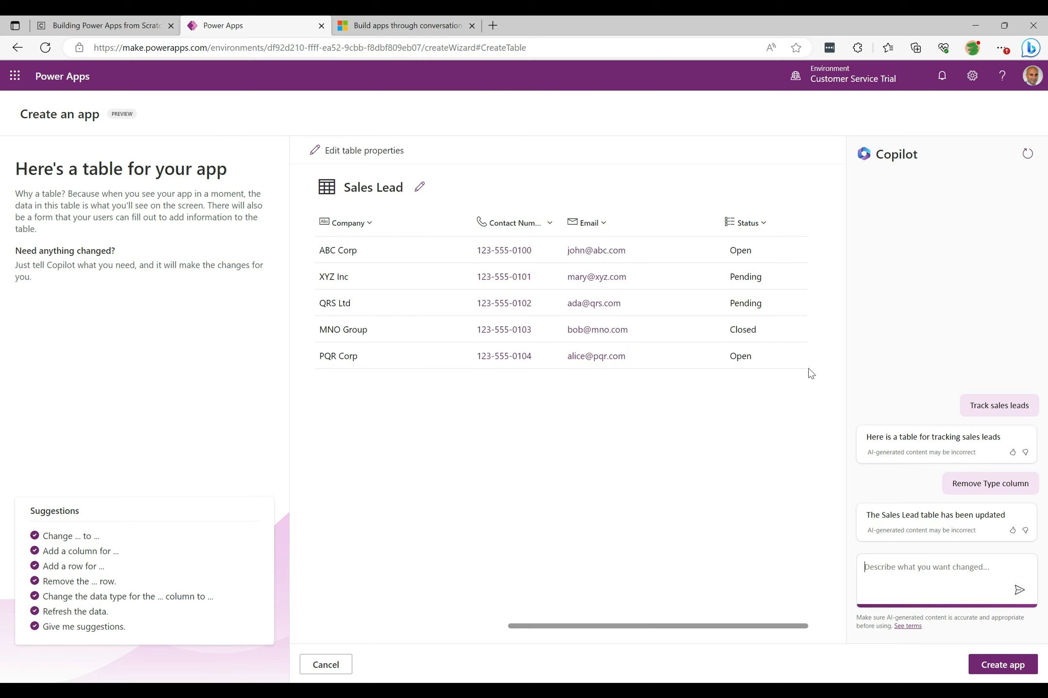
- Create the app from the Sales Lead table
click(790, 626)
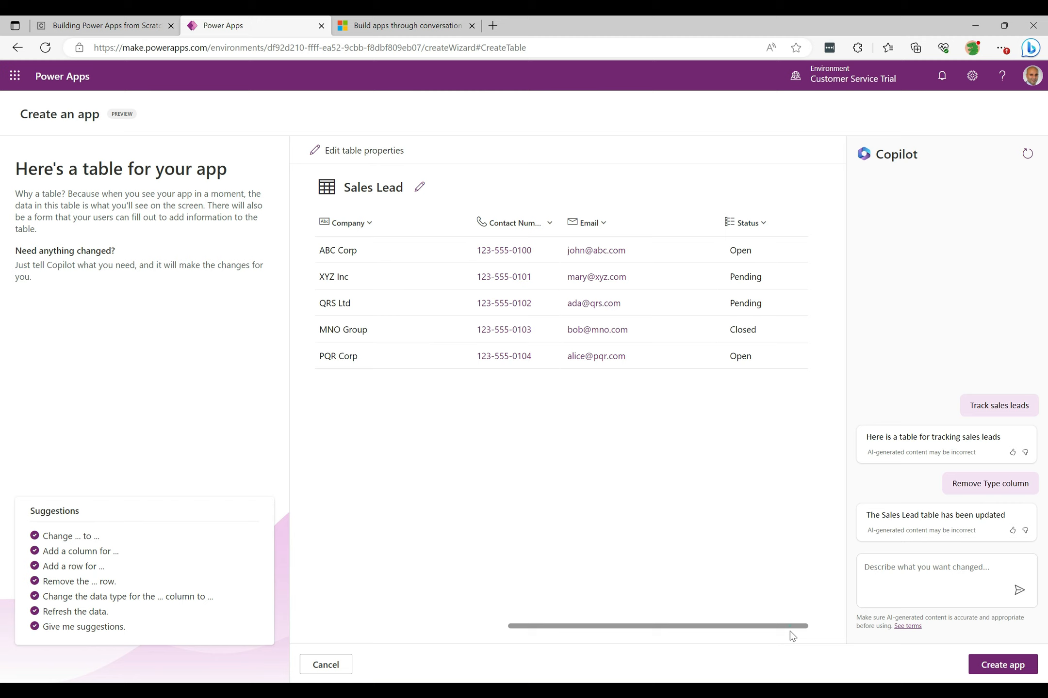
click(824, 626)
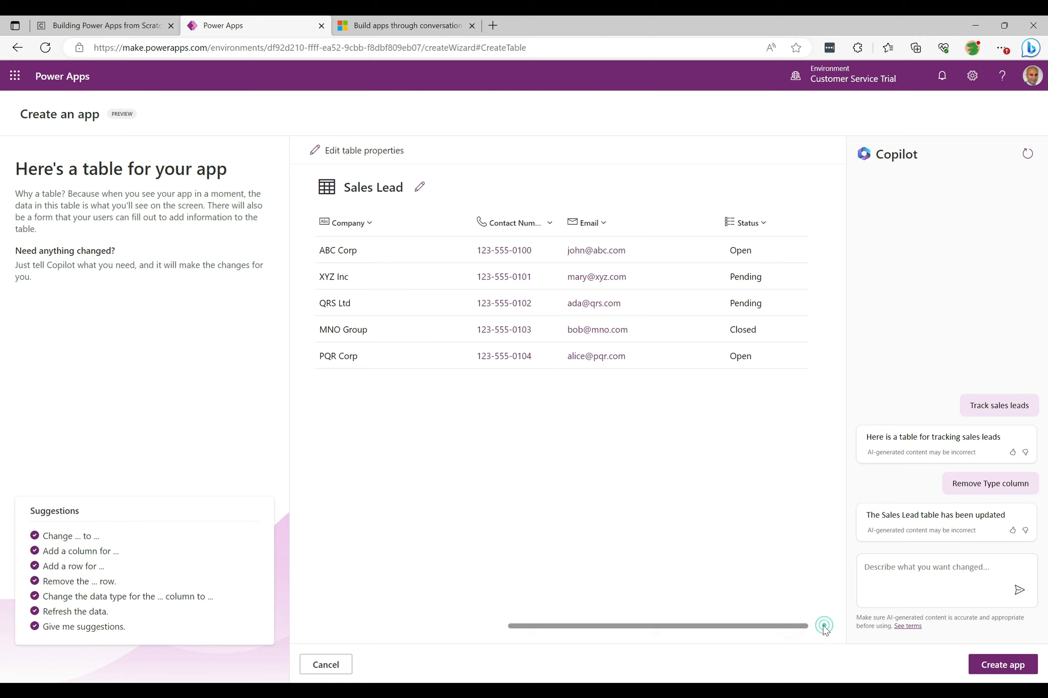
click(787, 625)
click(1001, 667)
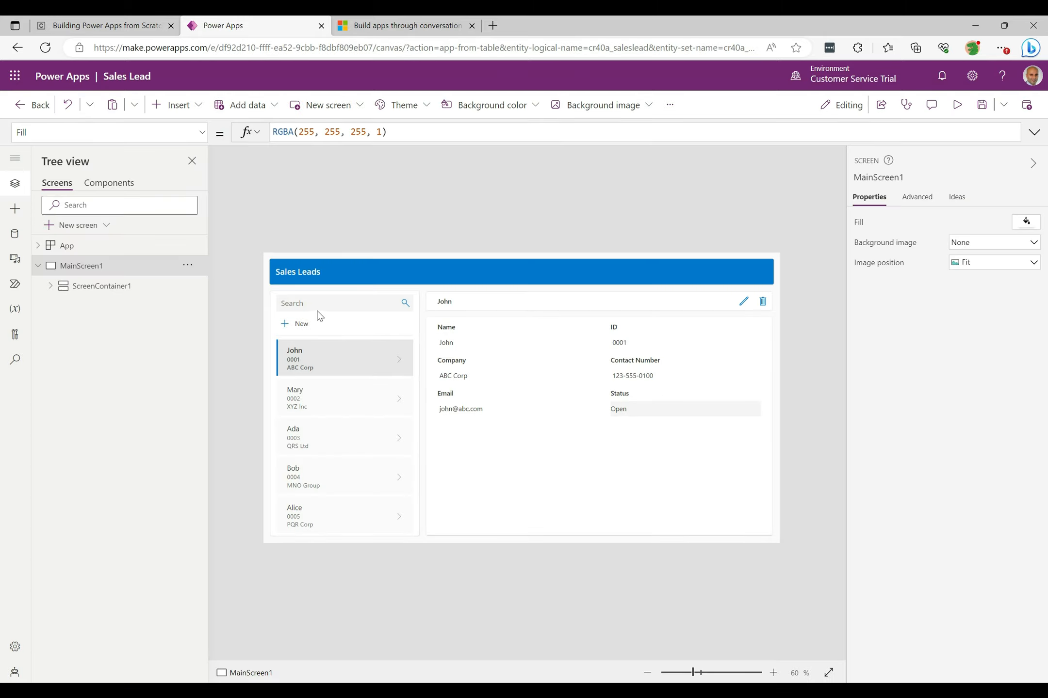
- Select the records gallery and examine its Items search formula in the expanded formula bar
click(315, 402)
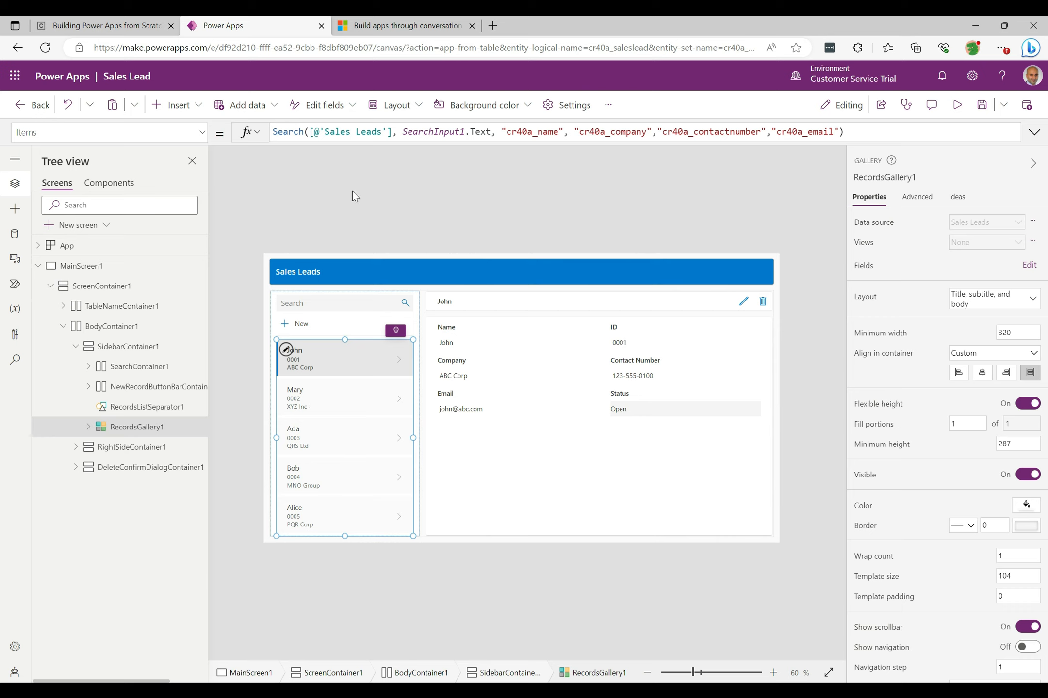
click(348, 137)
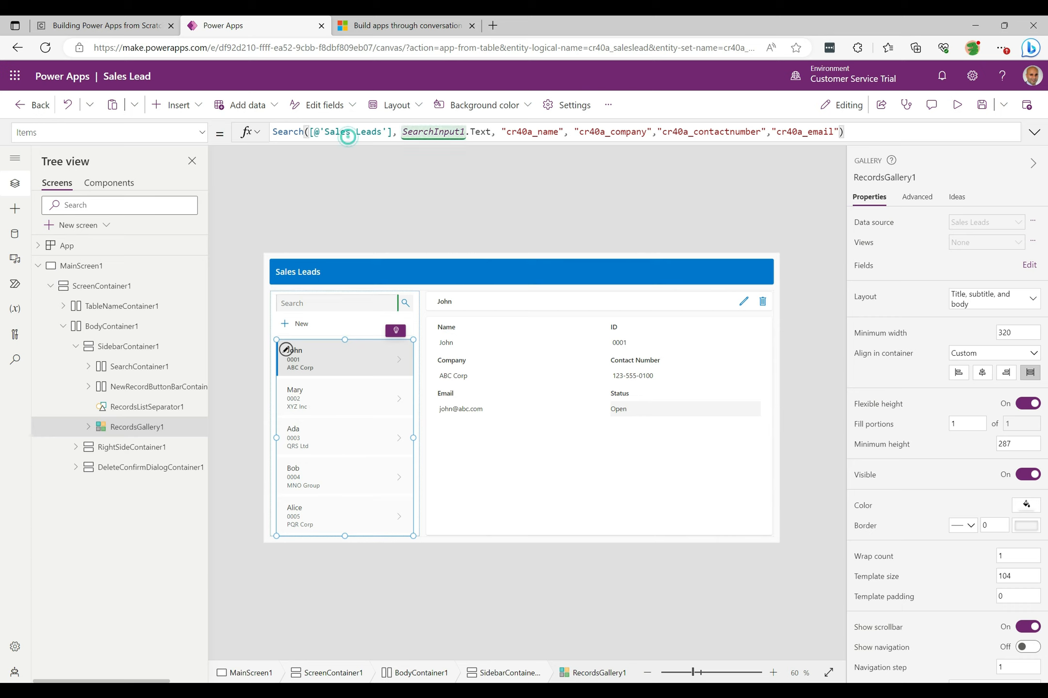
key(Left)
key(Left)
key(ctrl+Left)
key(ctrl+Left)
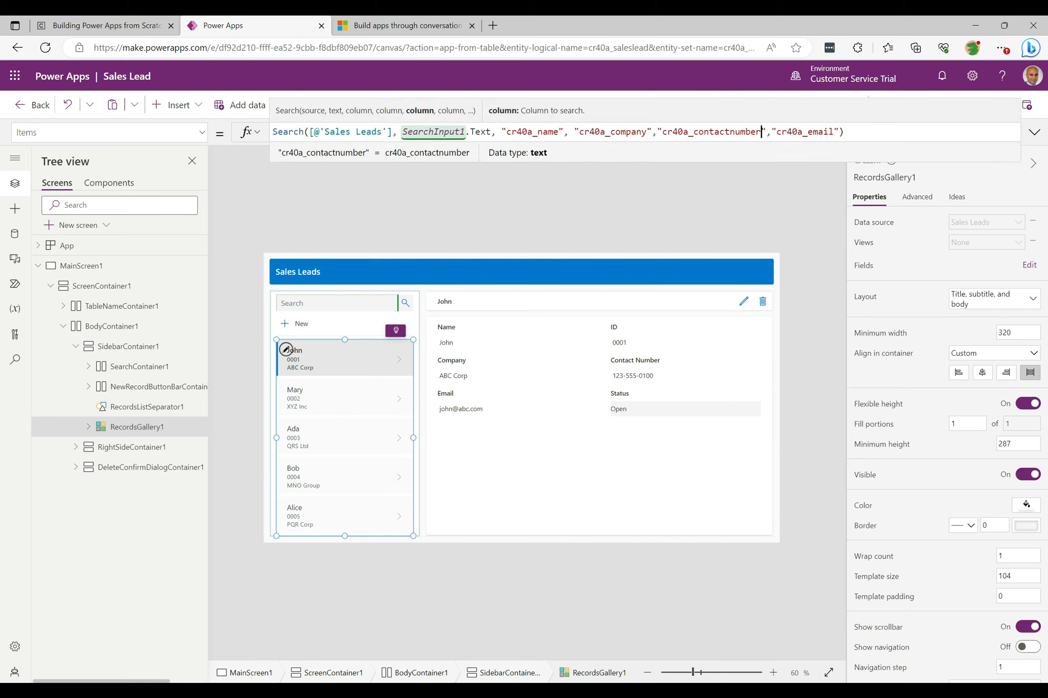
key(ctrl+Right)
key(ctrl+Right)
key(ctrl+Right)
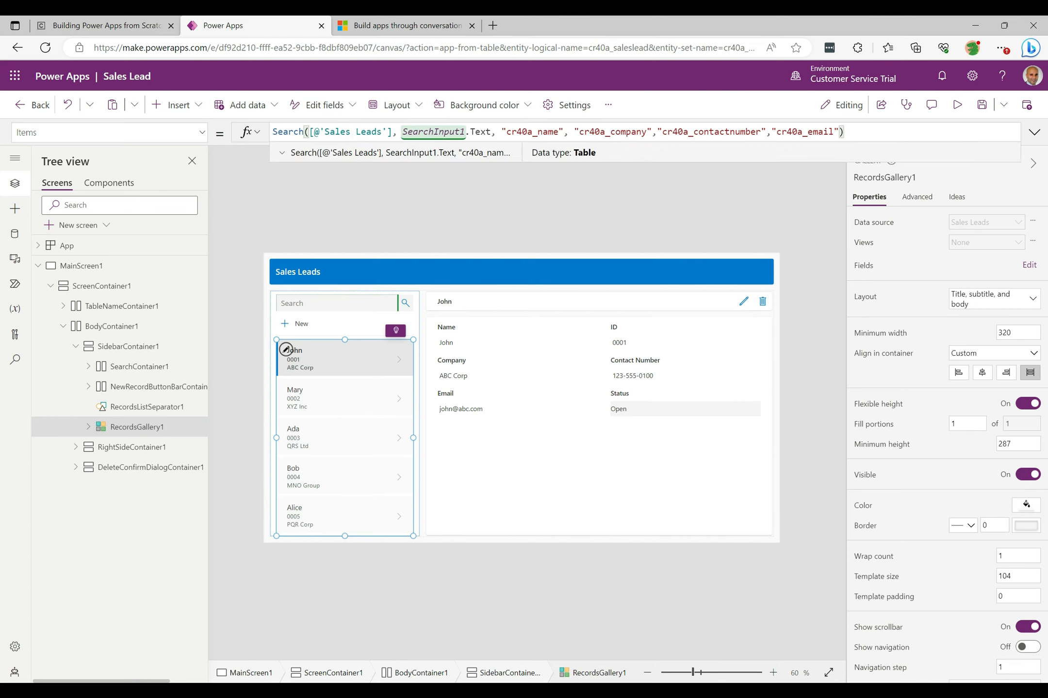
click(575, 131)
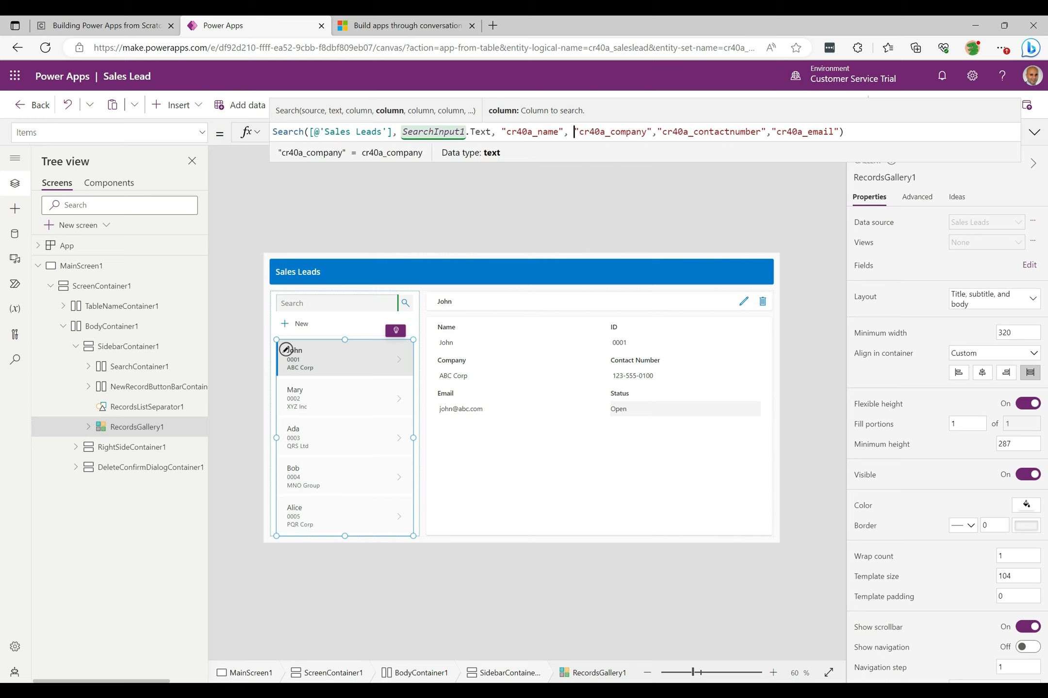
click(1034, 132)
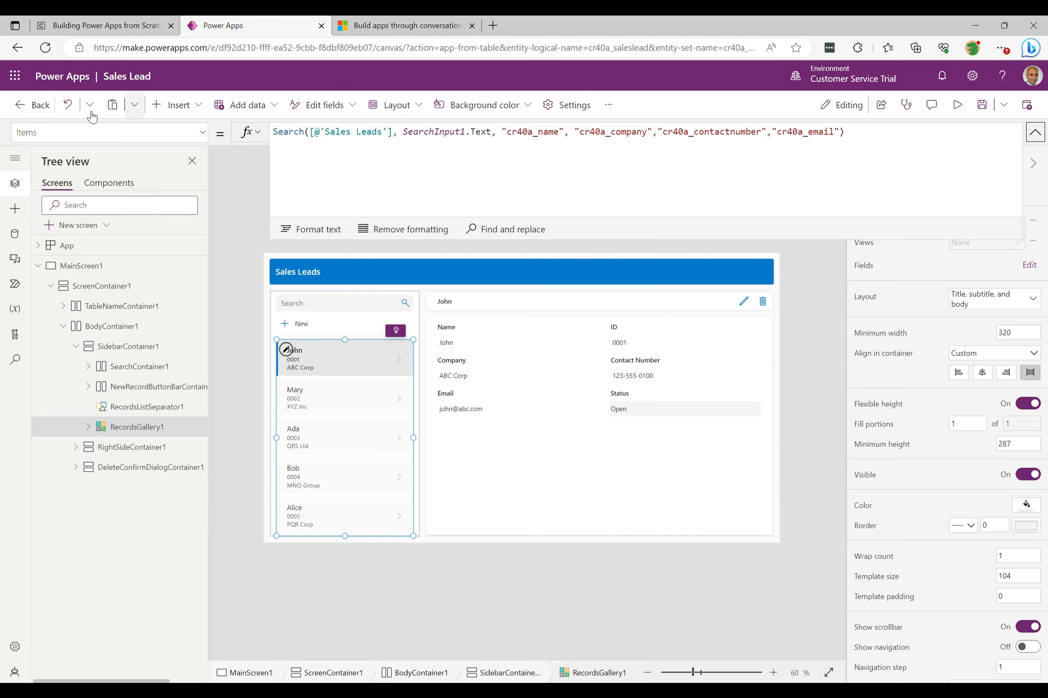
- Leave the Sales Leads app editor without saving changes
click(30, 107)
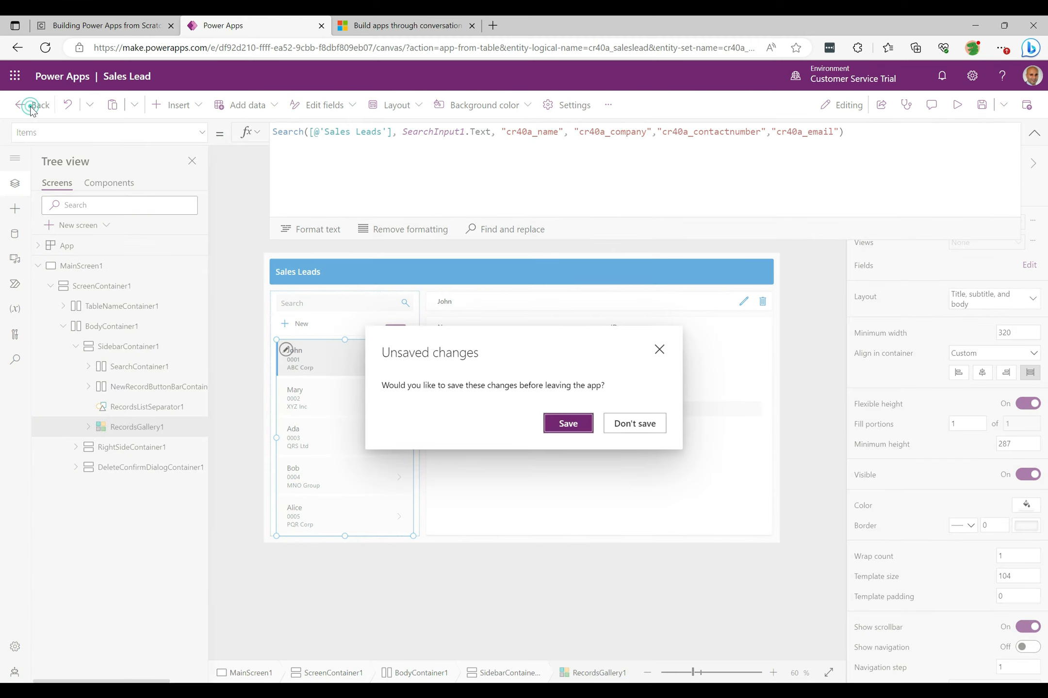
click(633, 427)
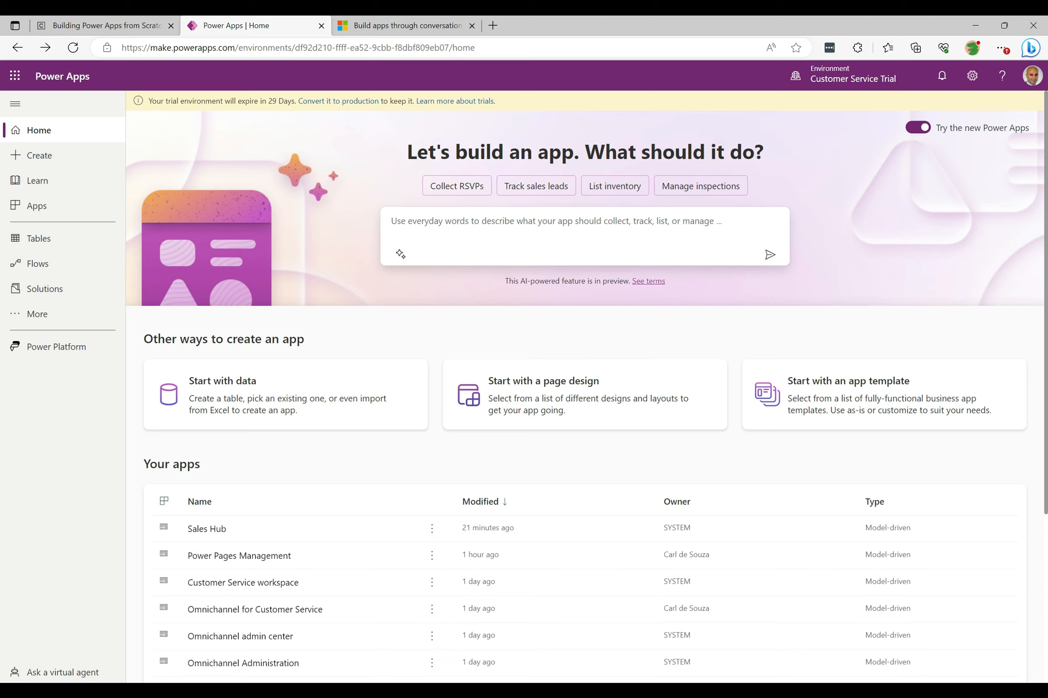
- Generate a "Blockbuster" table with Copilot, review its columns, then leave and discard the table
text(Block)
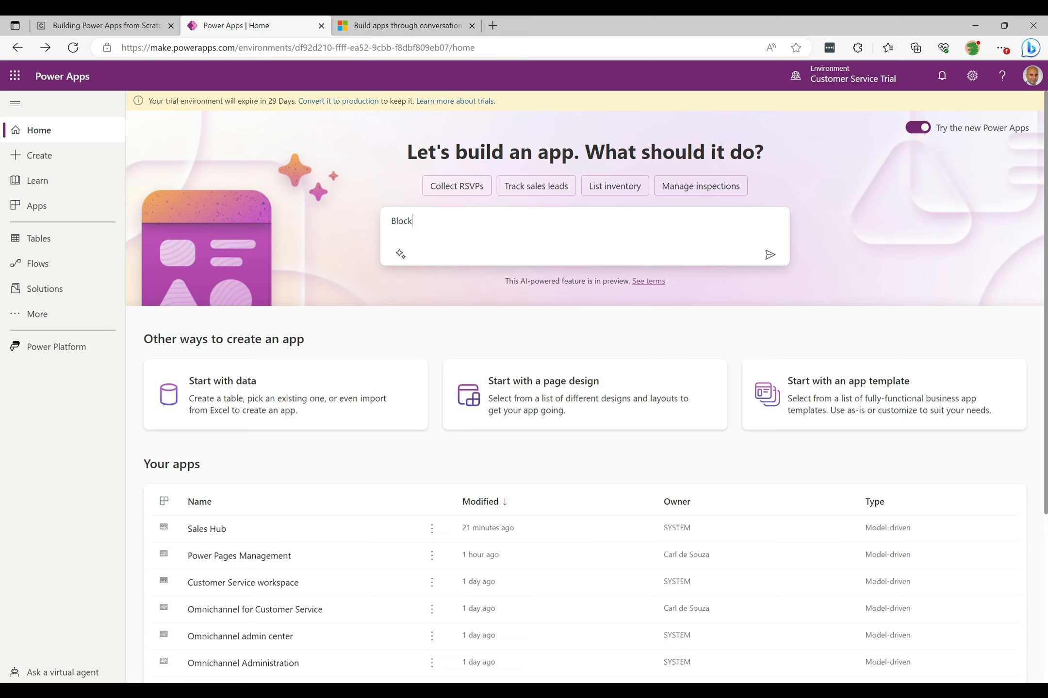
text(buster)
click(769, 257)
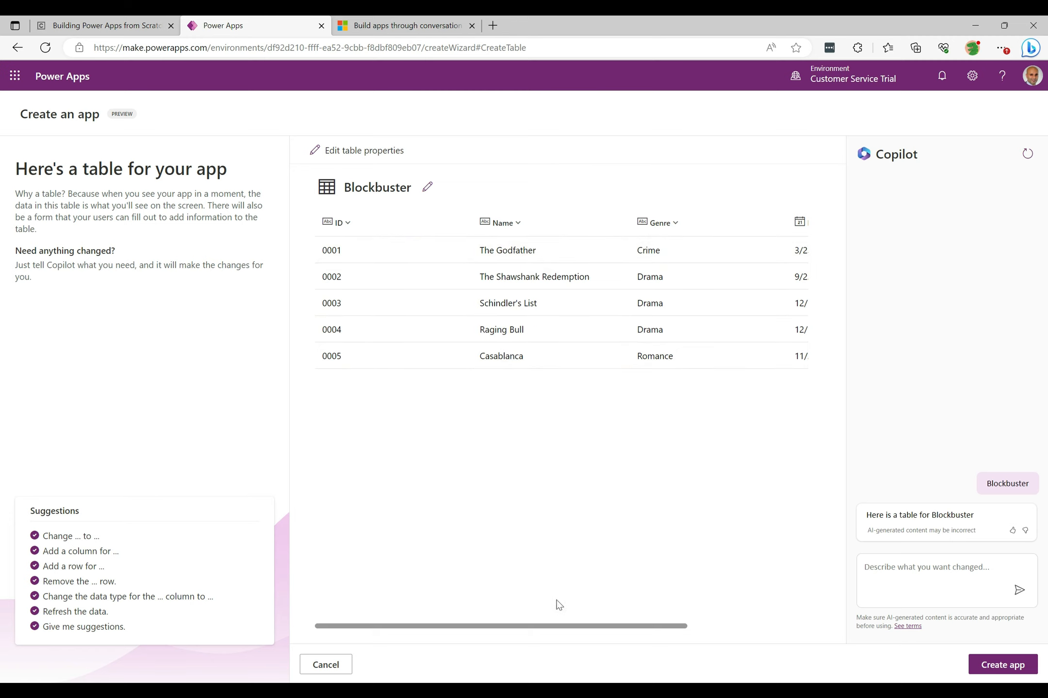
drag(520, 627, 710, 617)
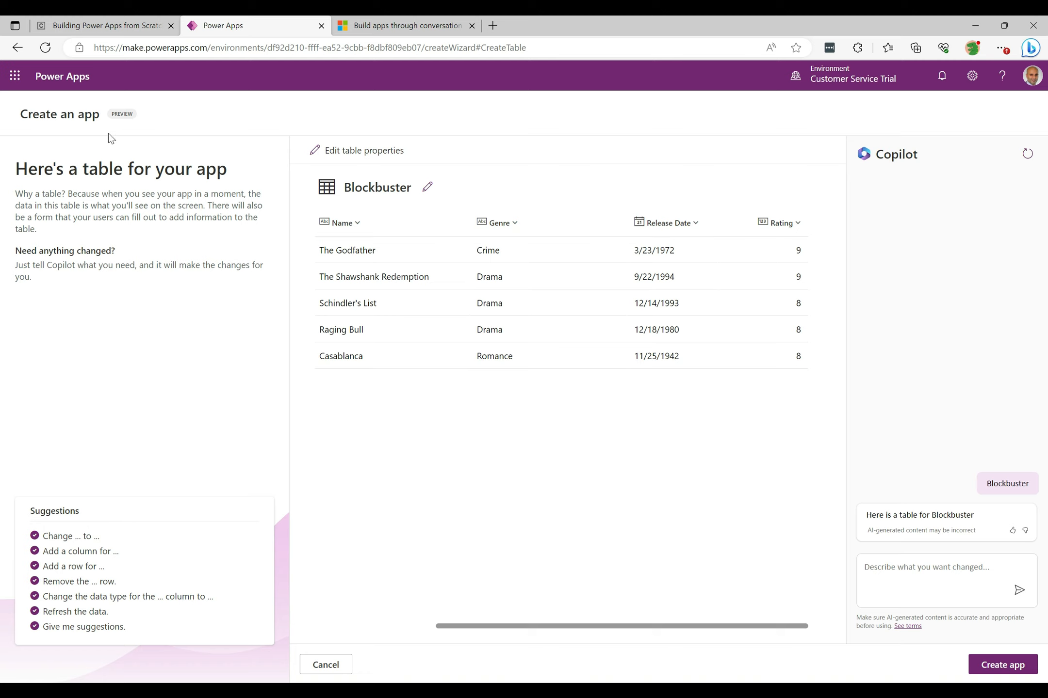
click(17, 48)
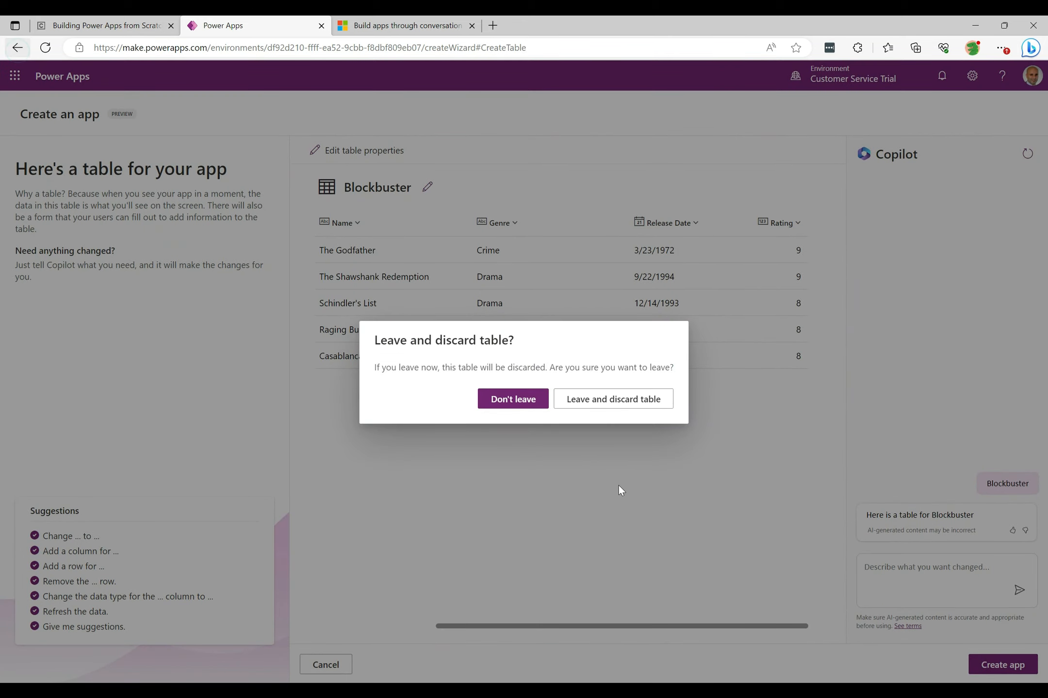
click(617, 403)
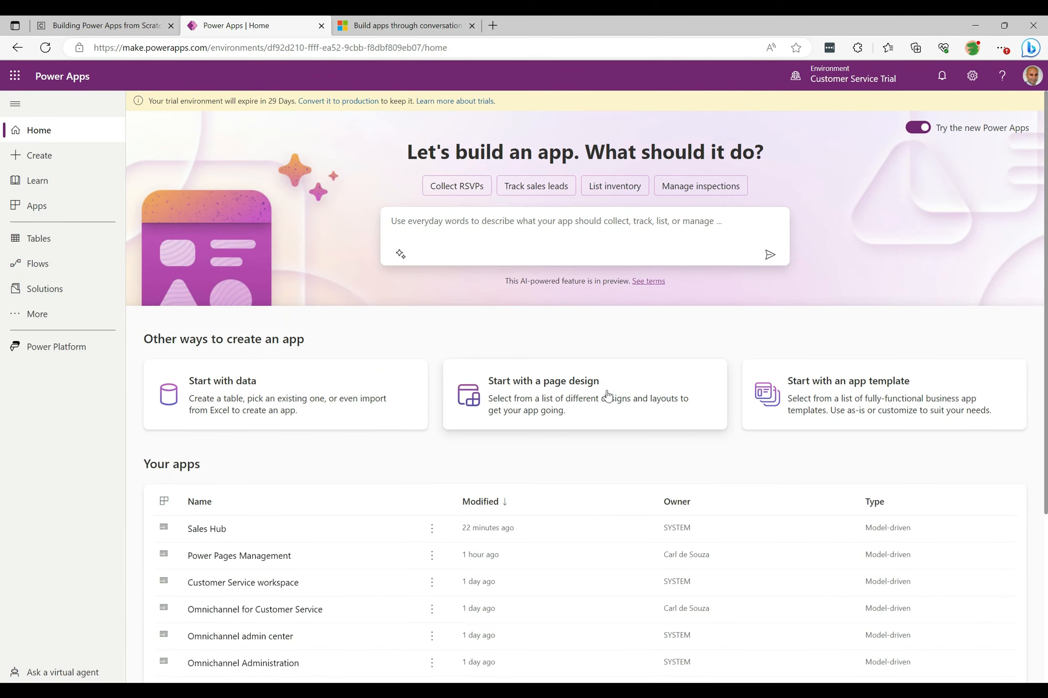
- Generate an "Airports" table with Copilot and review its columns
click(443, 231)
text(Air)
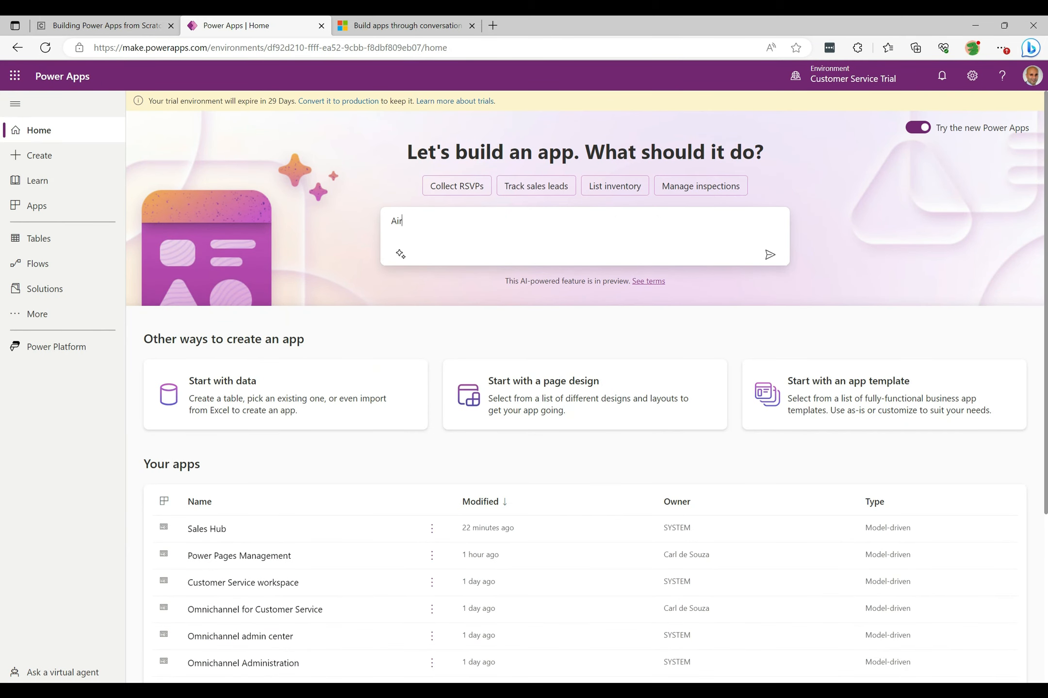
text(ports)
click(771, 256)
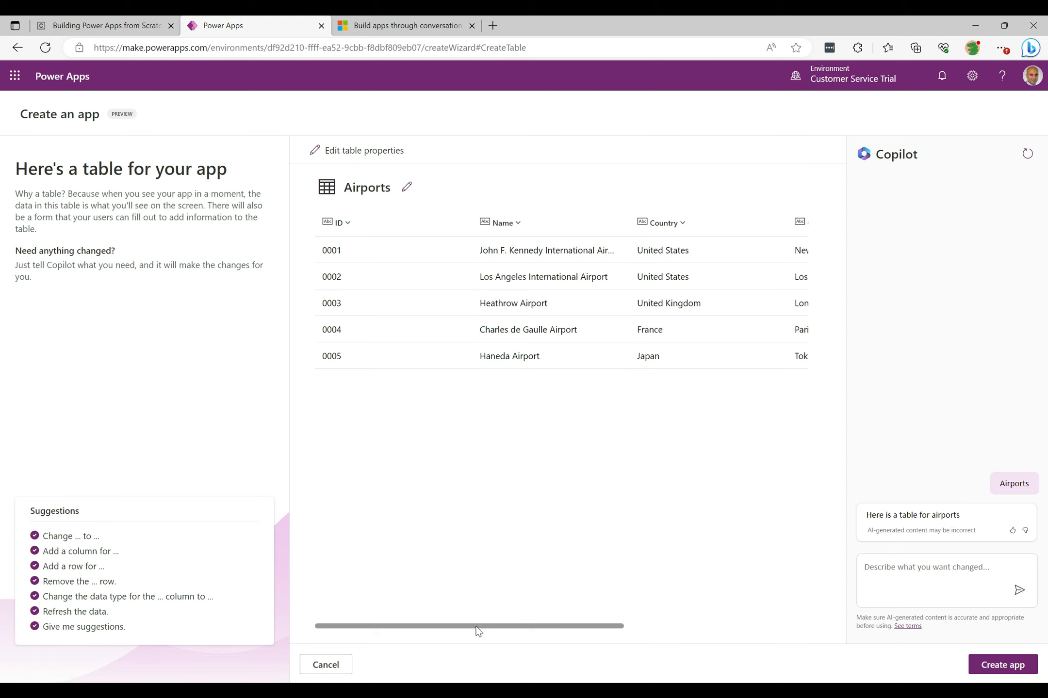
drag(478, 631, 691, 626)
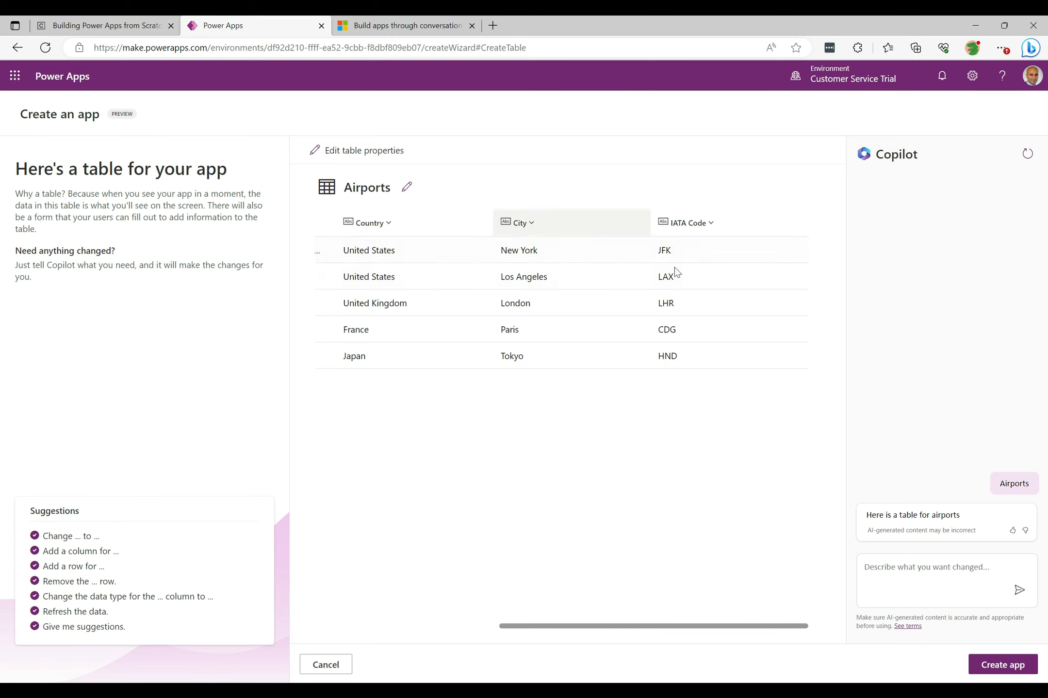
click(426, 628)
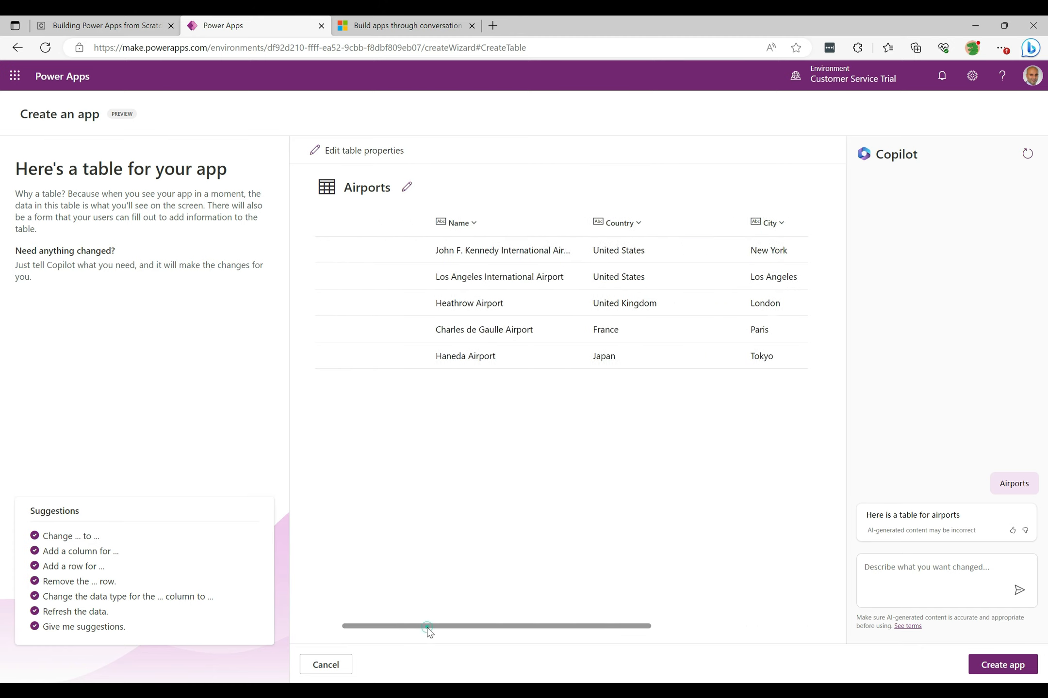